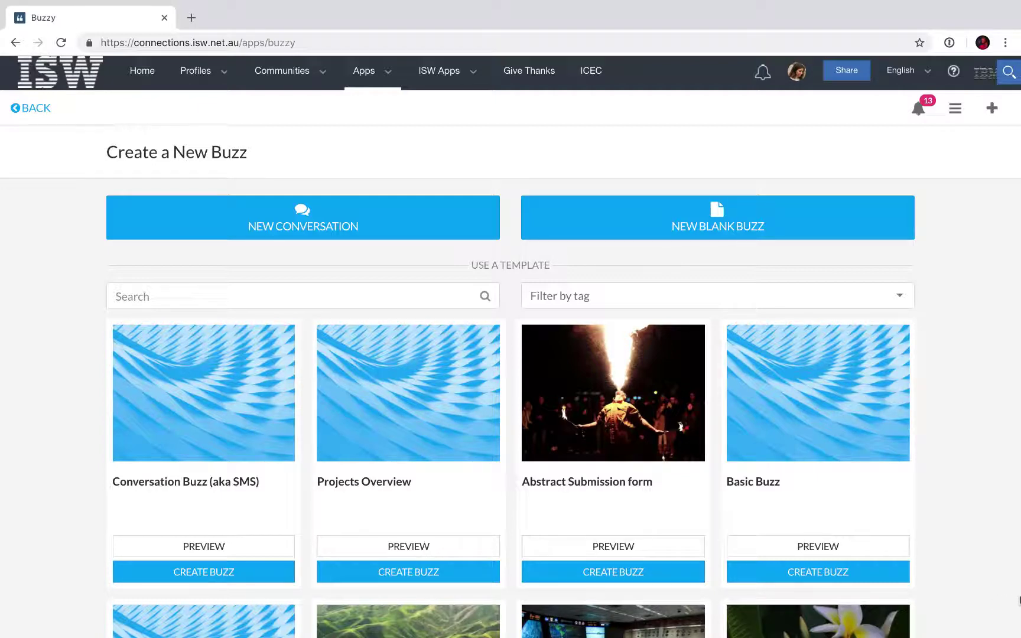
Create a new blank Buzz and set its cover to warehouse2.jpg, uploaded at original size
left_click(740, 228)
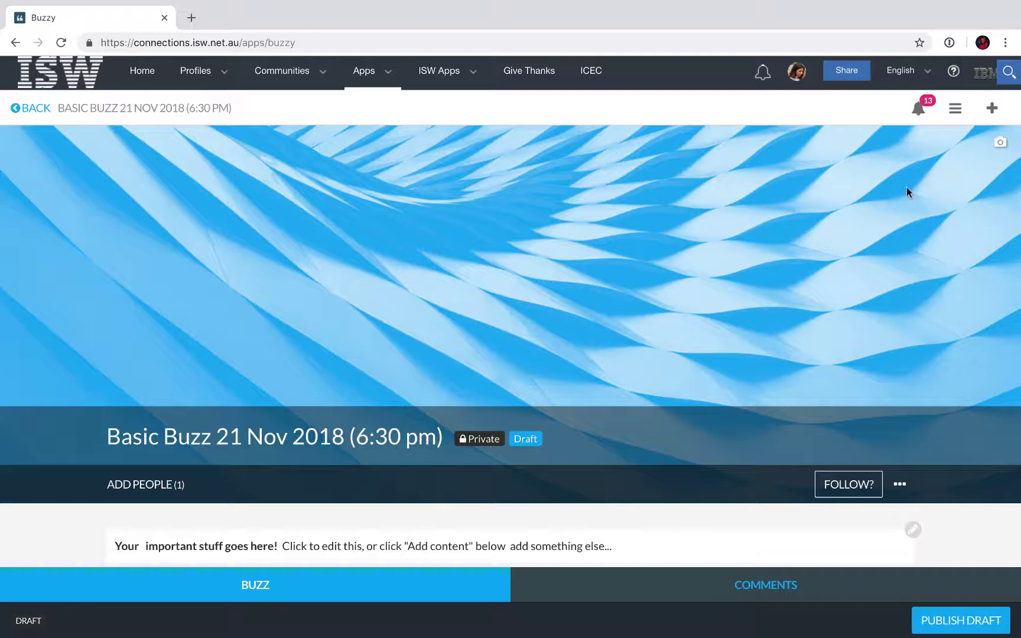
left_click(998, 145)
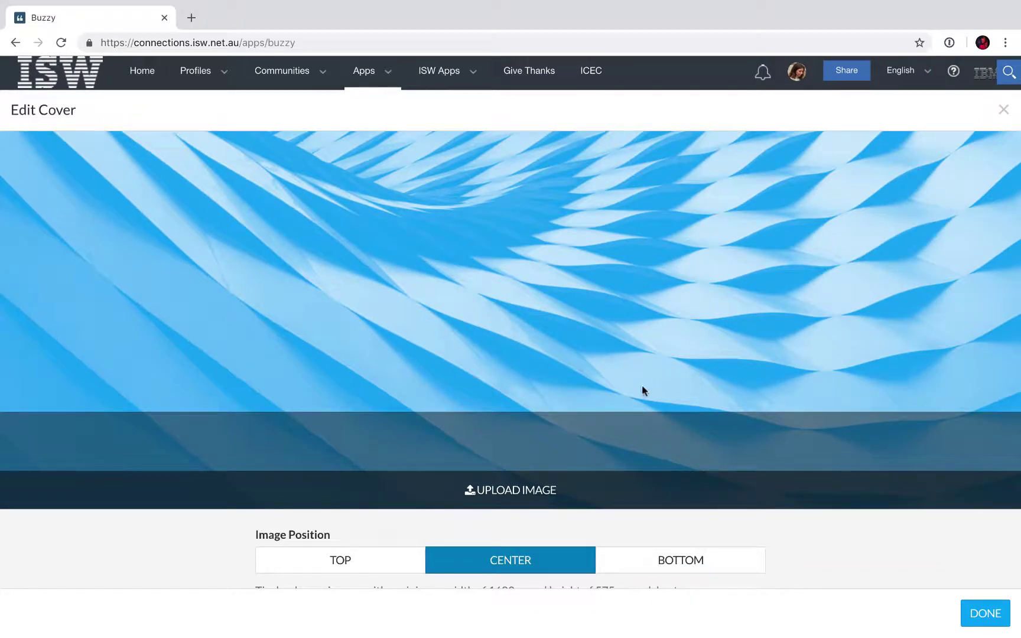
left_click(535, 491)
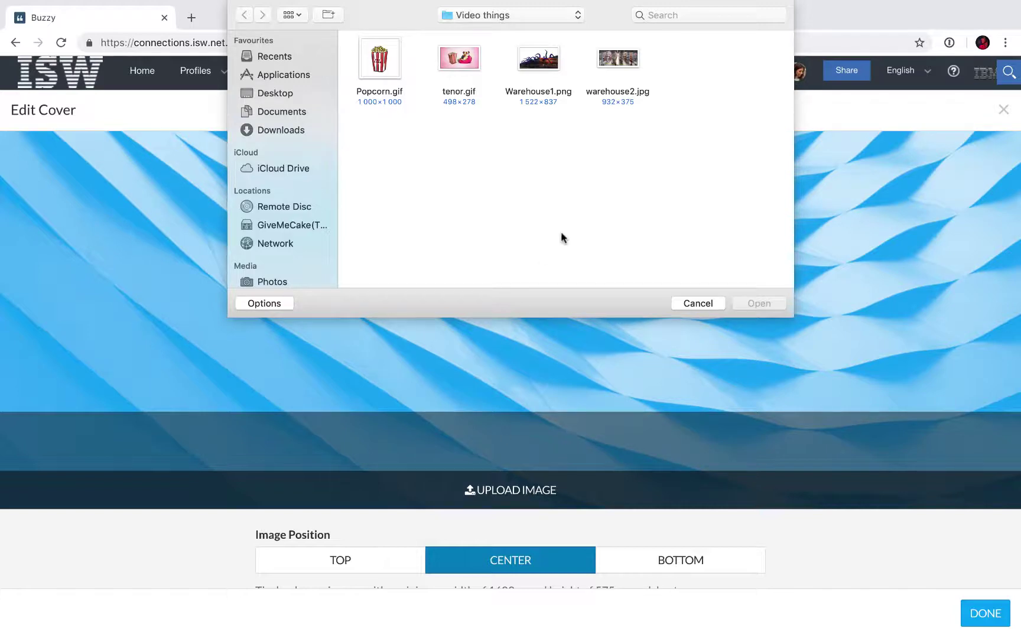
left_click(617, 59)
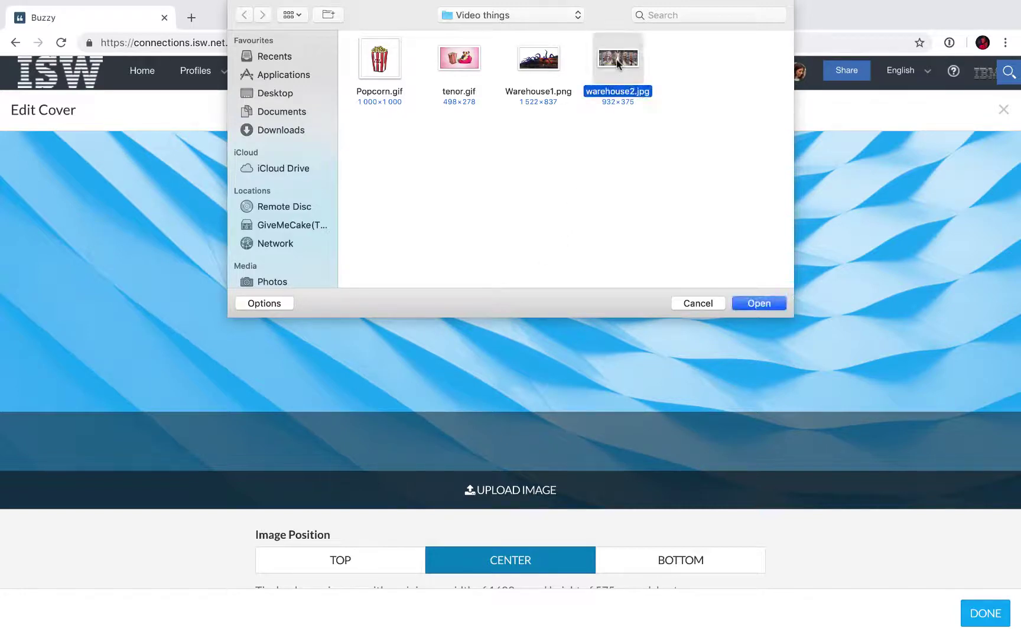
double_click(617, 60)
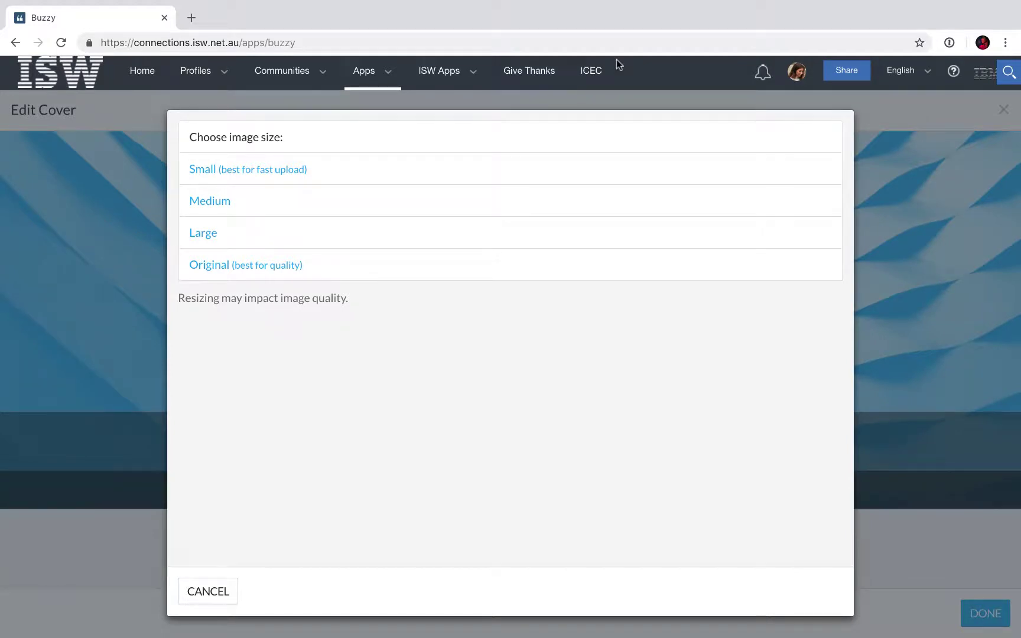
left_click(260, 265)
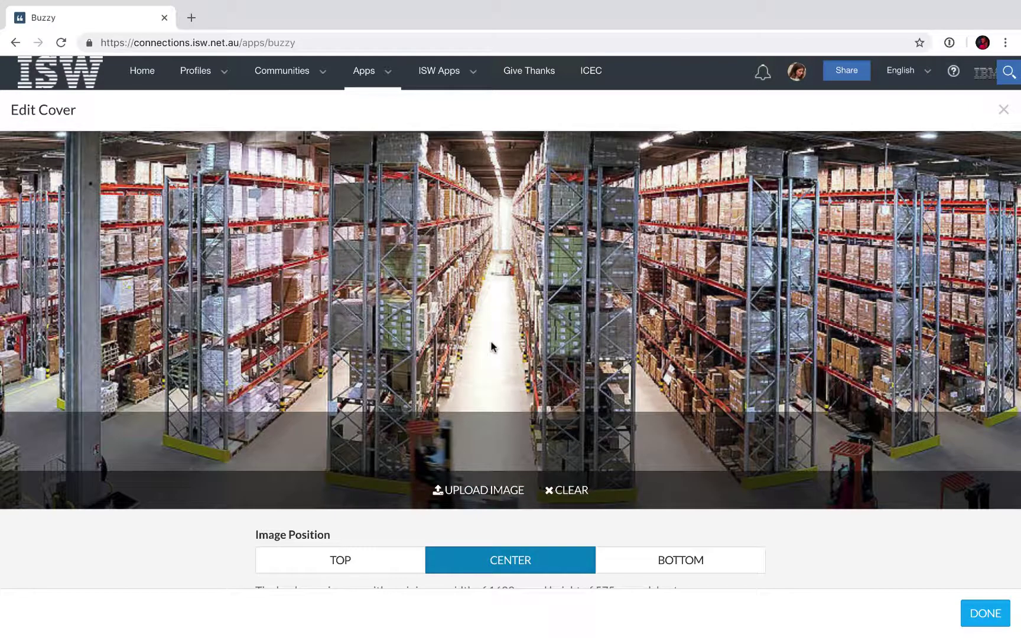
left_click(972, 613)
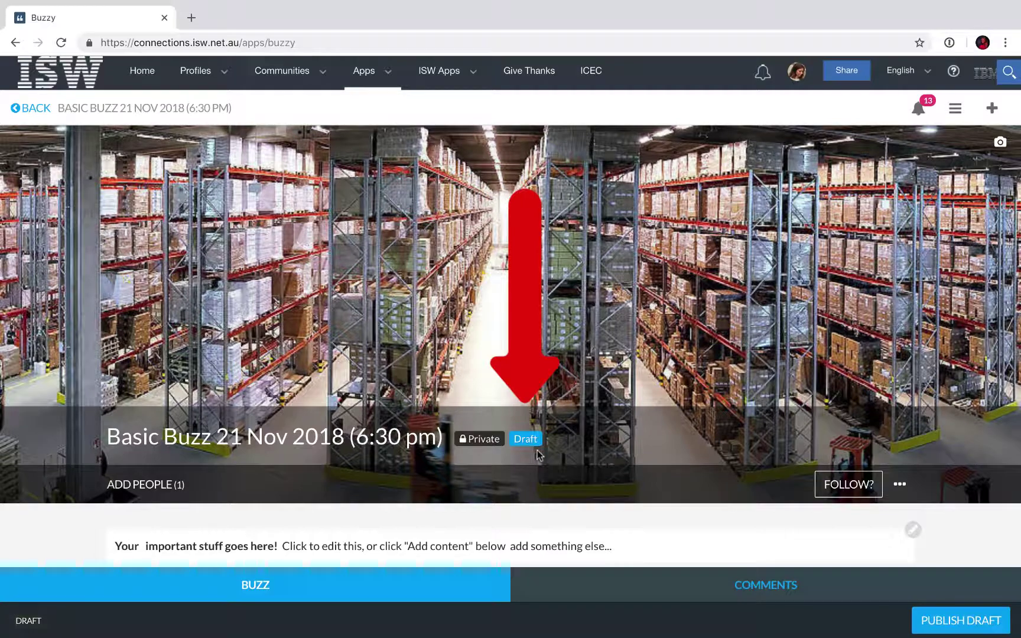
Replace the placeholder text with "Please check all things in the warehouse." followed by the help contact's name and phone number
scroll(538, 454, "down", 2)
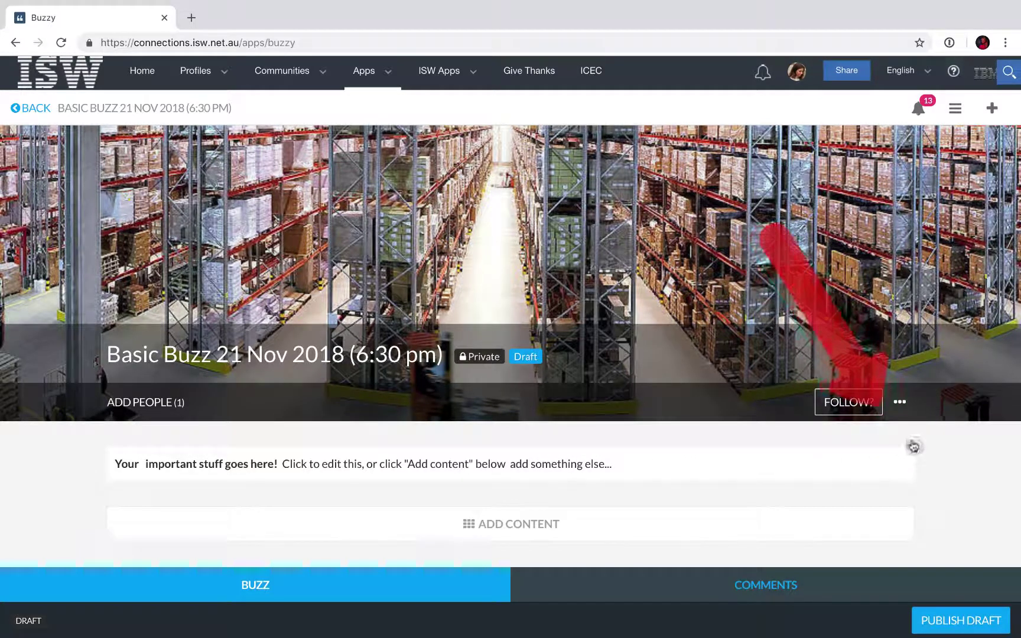
mouse_move(916, 453)
left_click(618, 480)
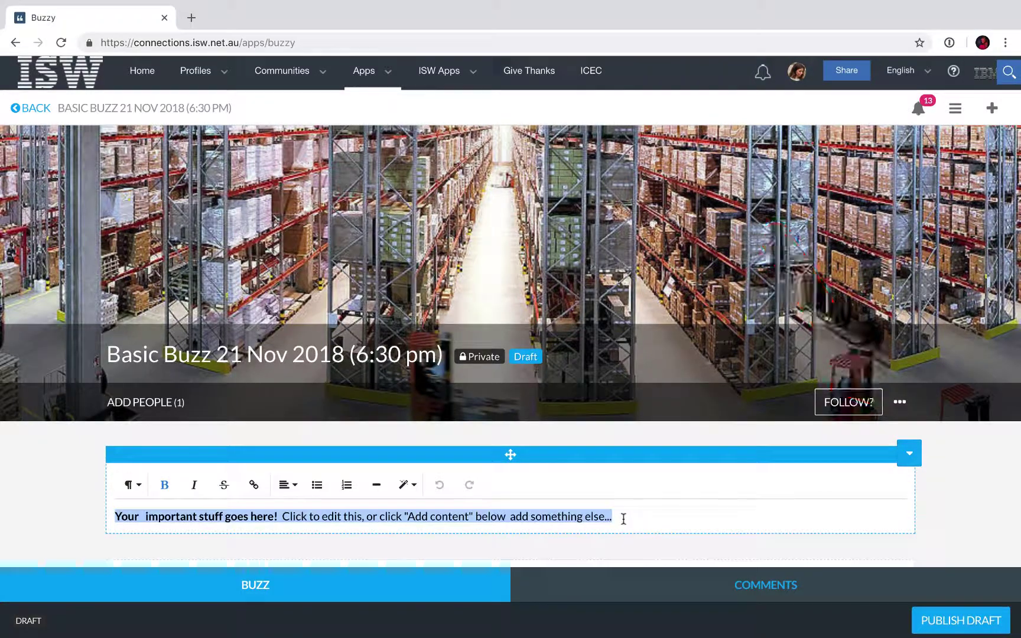
key("BackSpace")
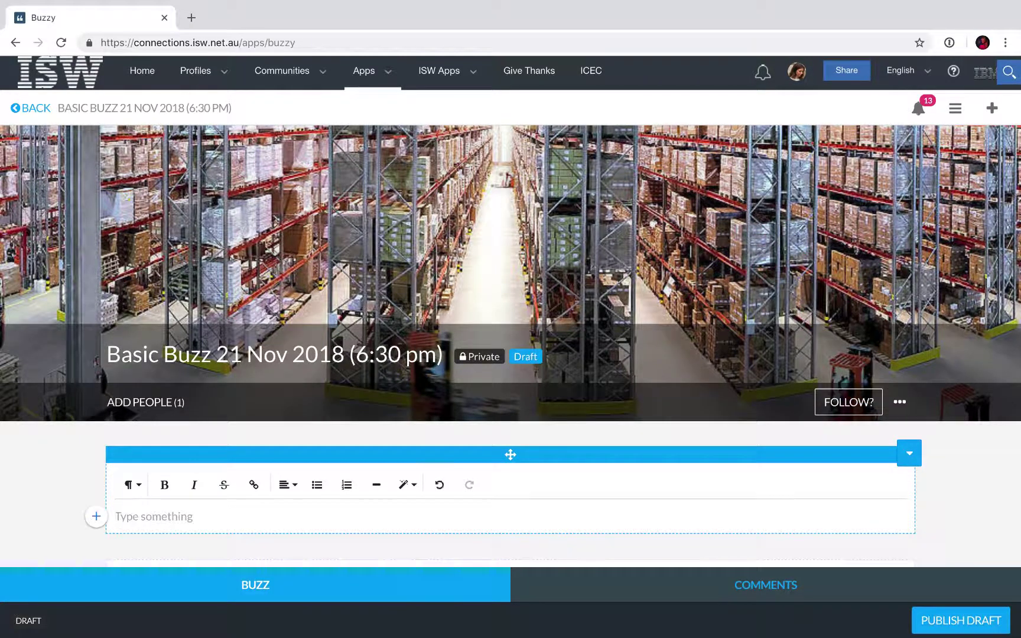
type("Please check all things in the warehouse. Contact Anita for help! 12323232")
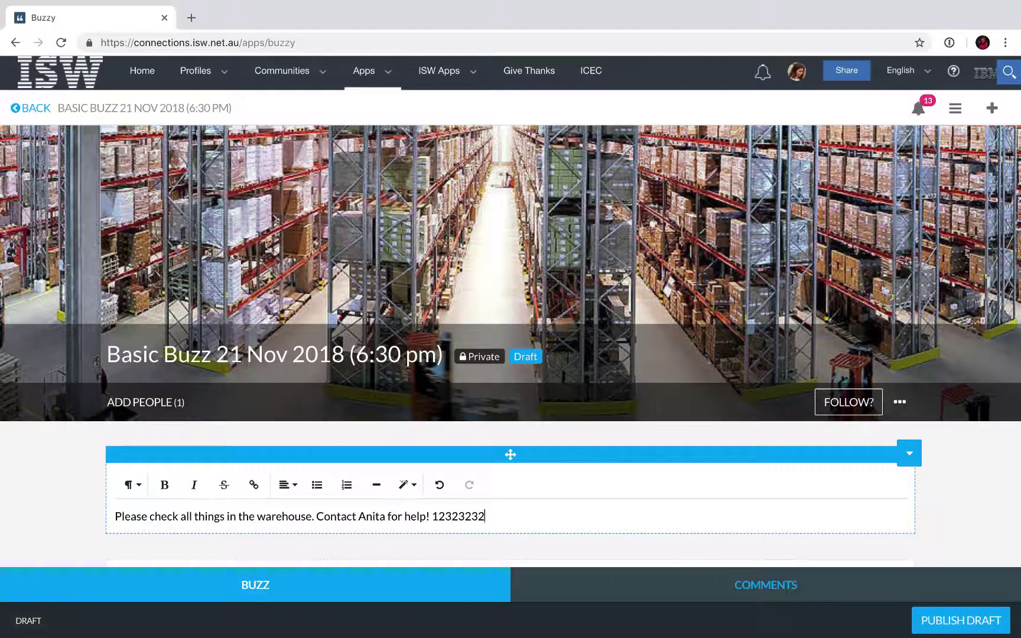
Add a To Do List component below the text block
scroll(511, 346, "down", 1)
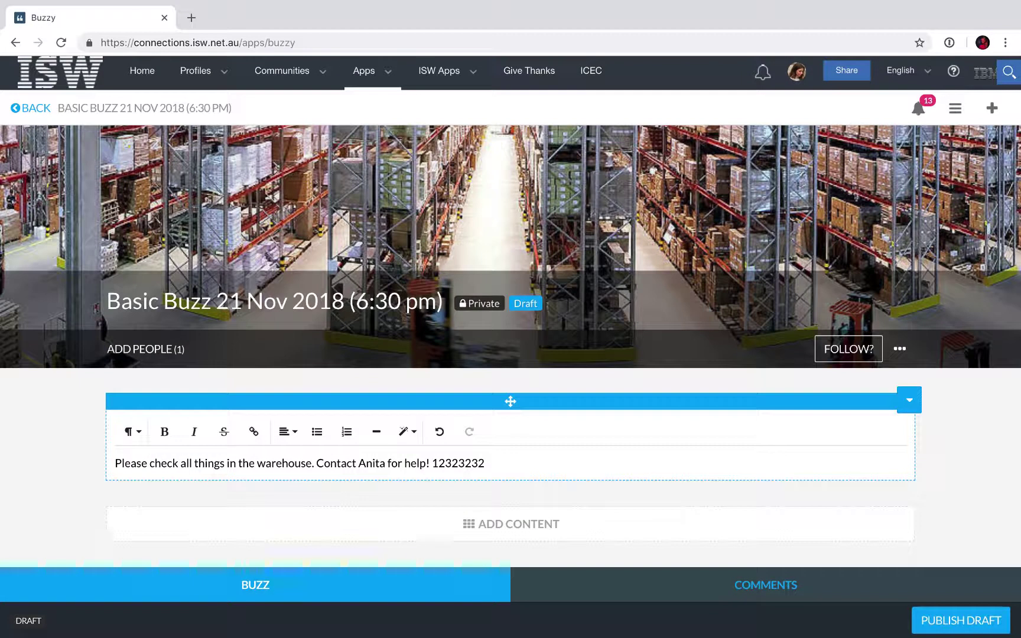
left_click(535, 525)
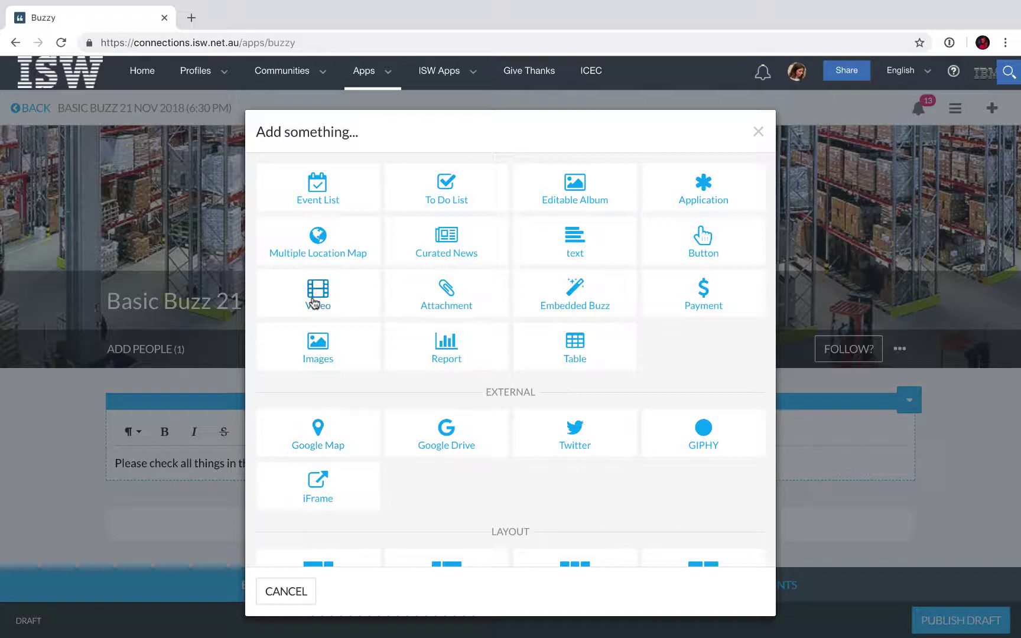
left_click(447, 196)
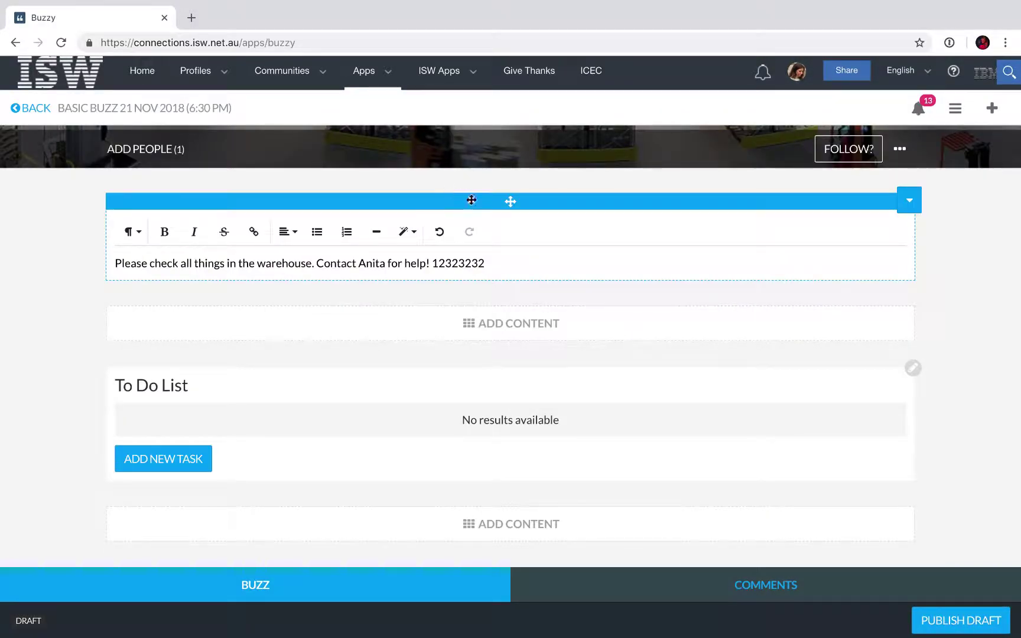
Change the to-do list's title to "Warehouse 1" in its properties
left_click(915, 371)
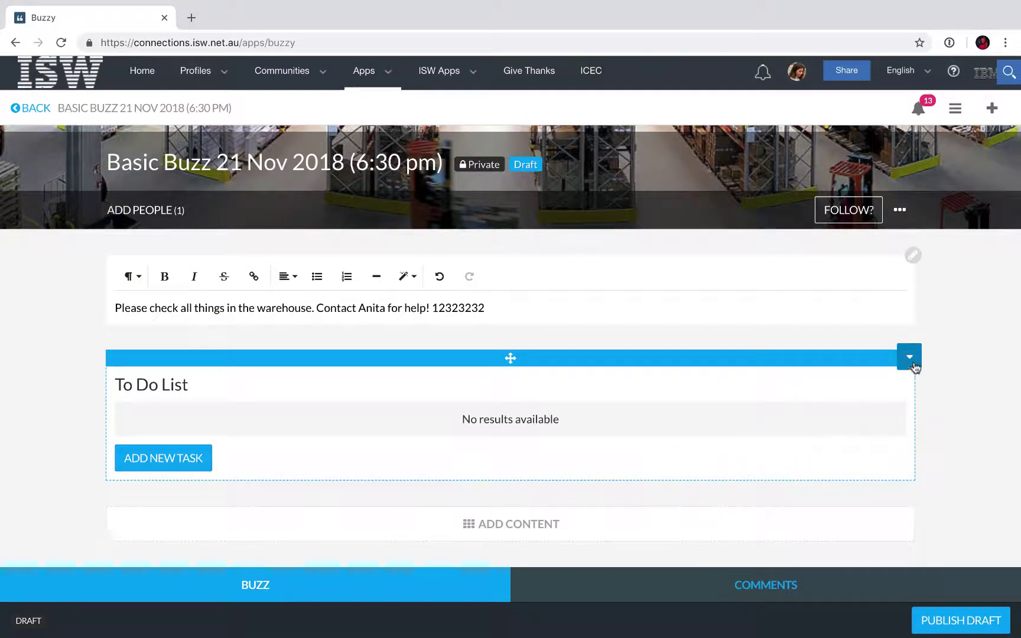
left_click(910, 362)
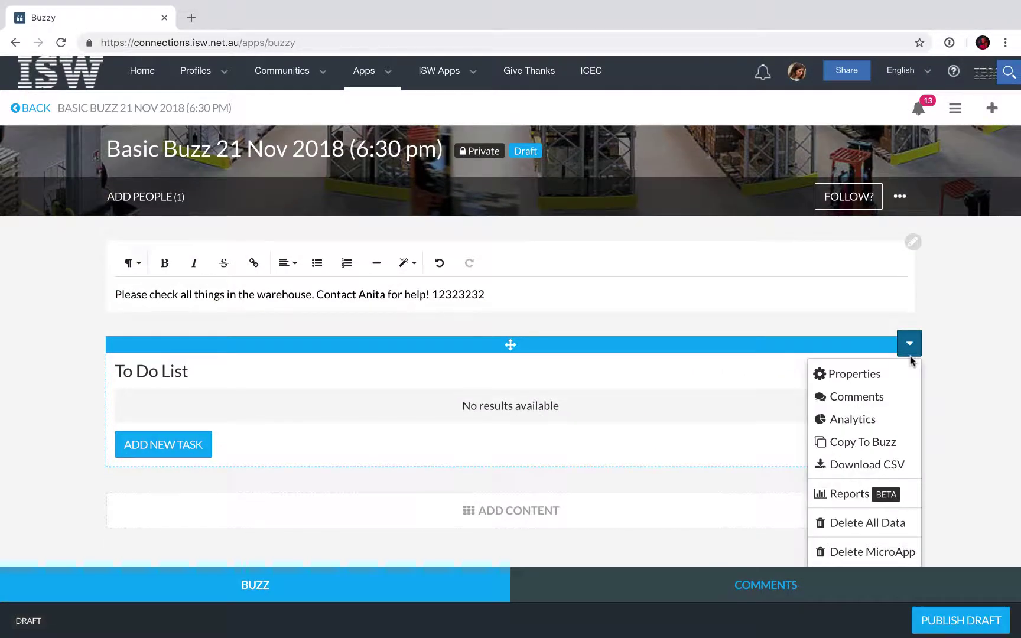
left_click(875, 374)
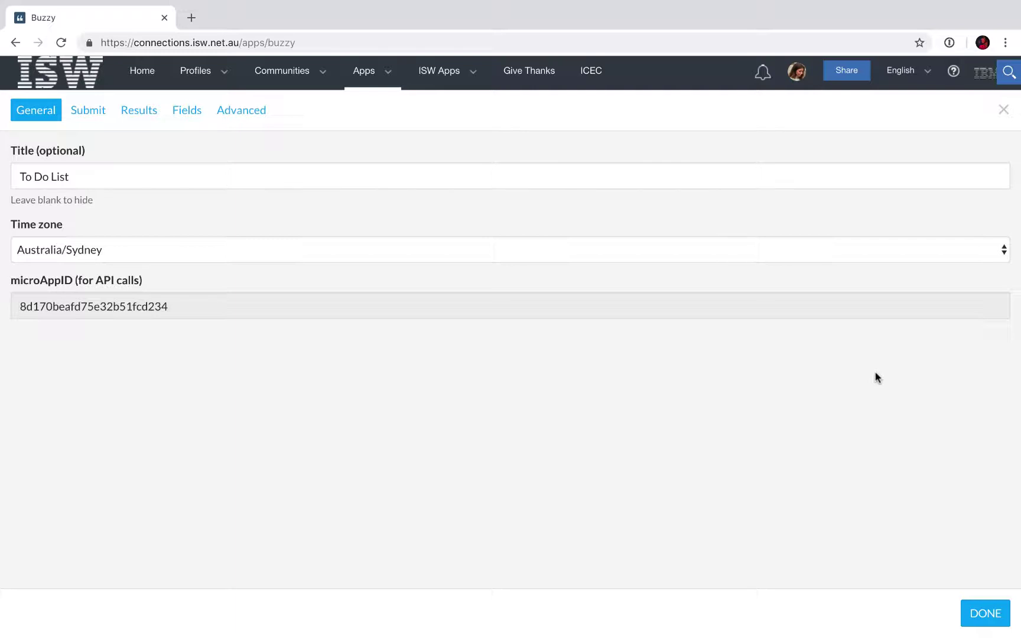
triple_click(91, 177)
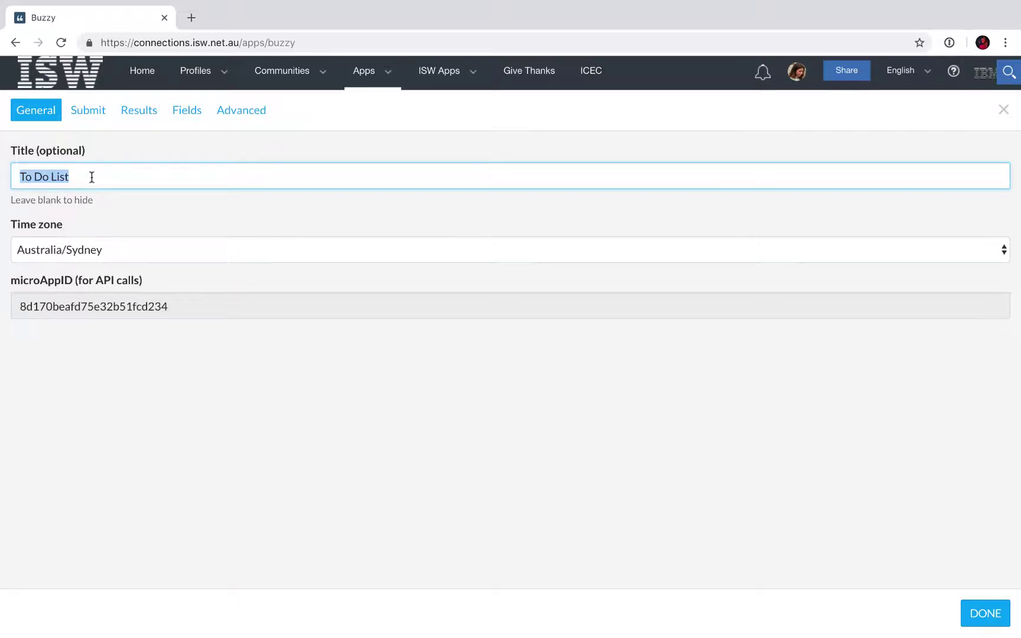
type("Warehouse 1")
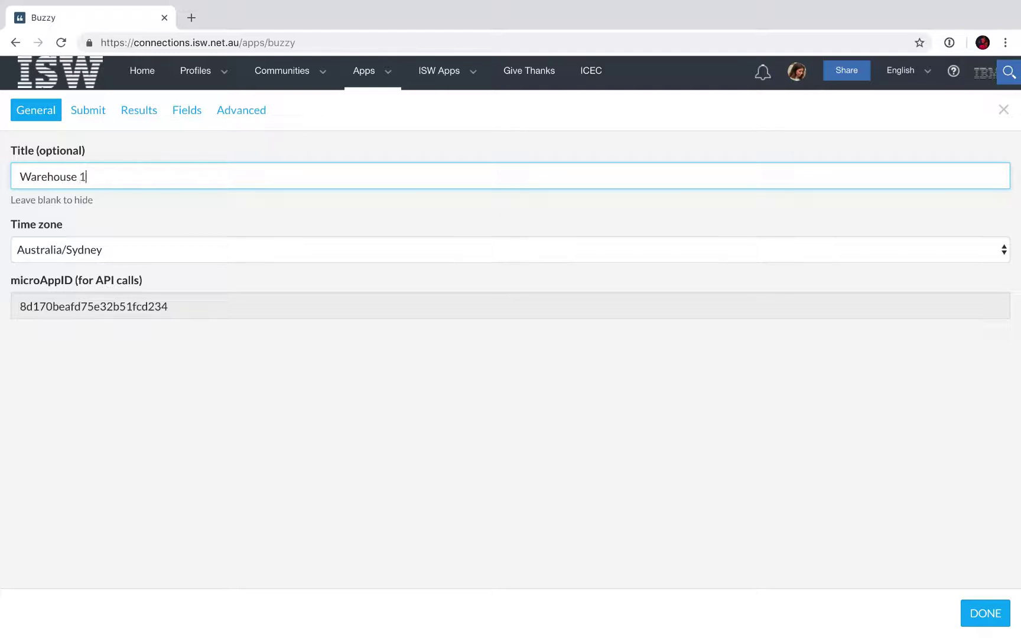
Set the submit button's text to "Done for the day!" and its style to Red
left_click(79, 112)
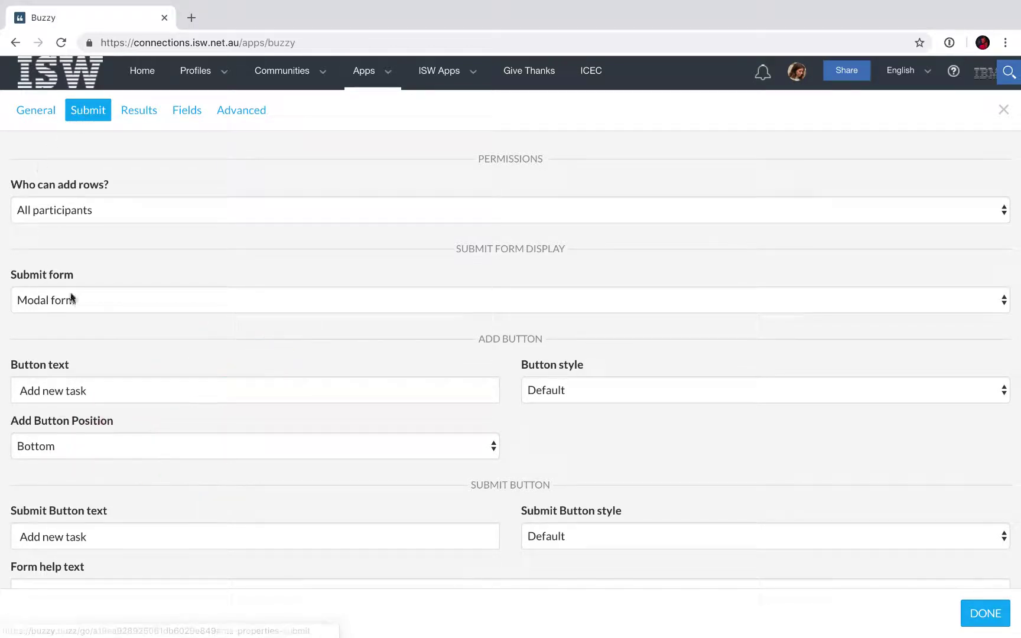
triple_click(107, 536)
type("Done for the day!")
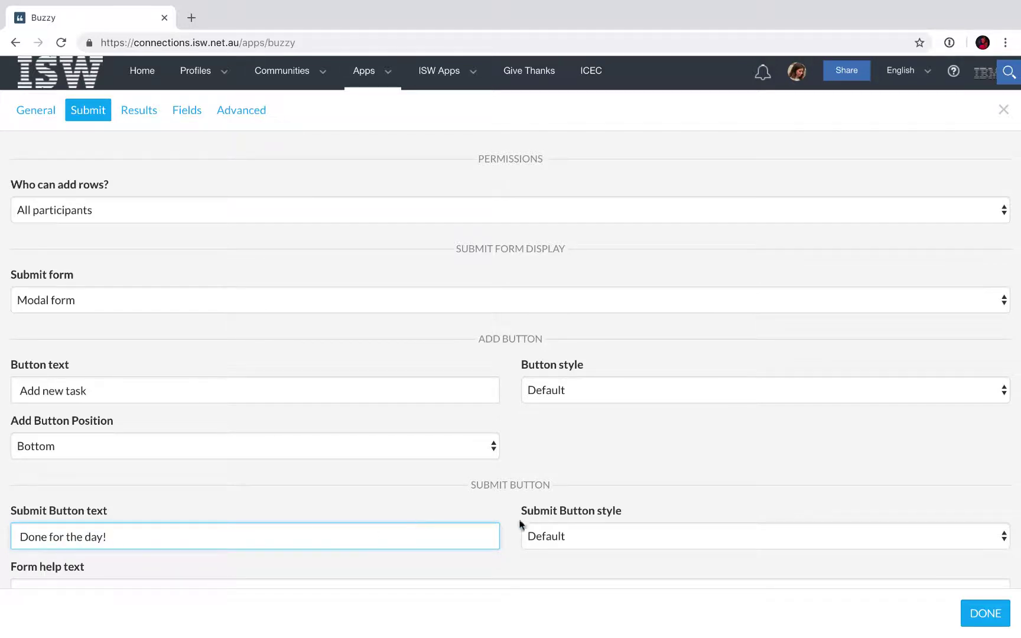
left_click(537, 538)
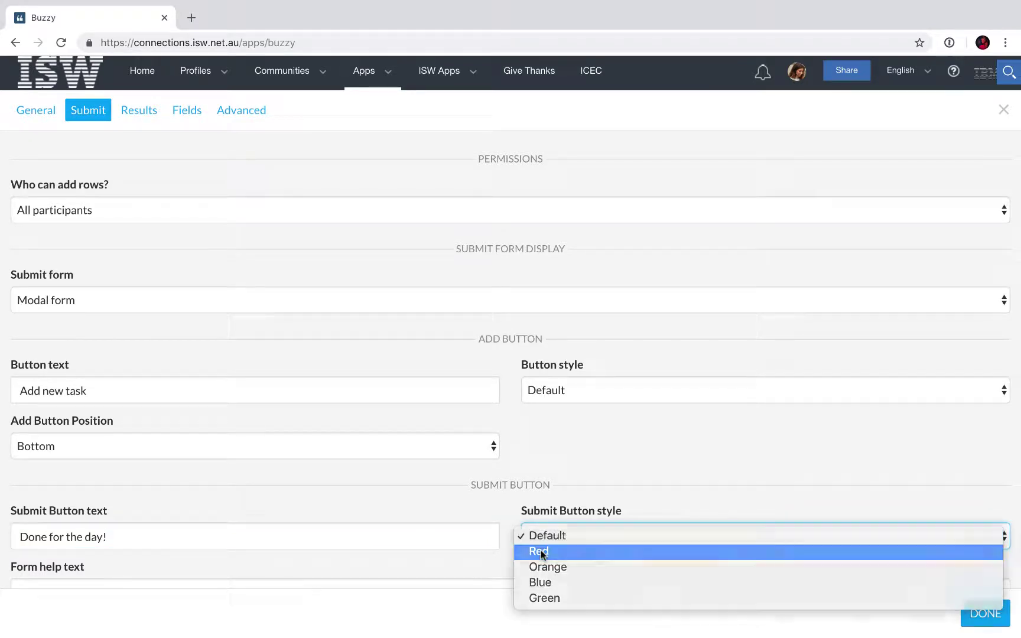
left_click(539, 551)
Remove the "Done?" checkbox and "Task" text components from the to-do list's fields
left_click(142, 116)
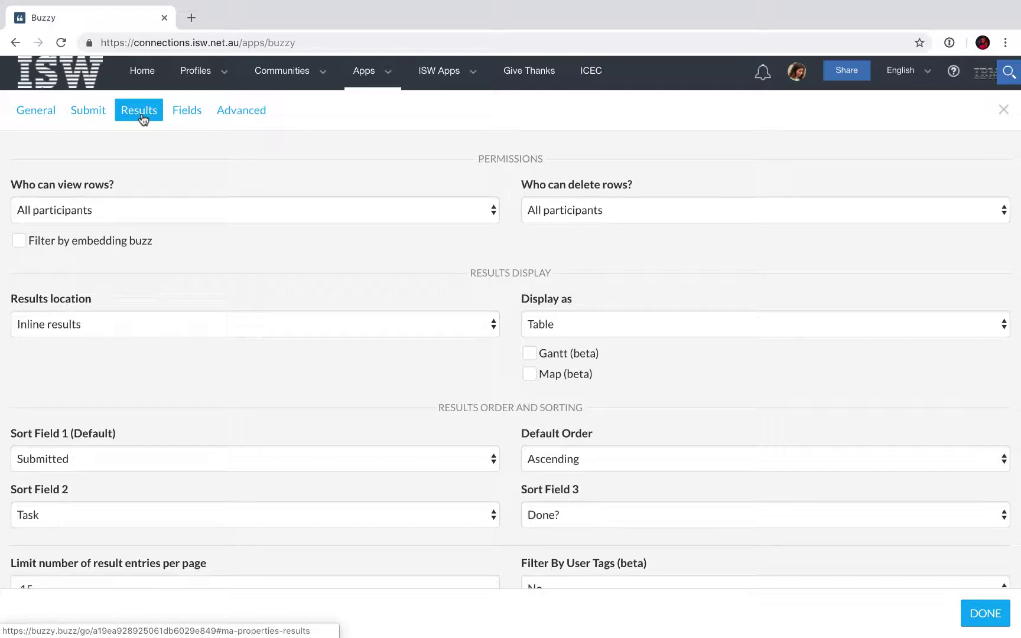
left_click(186, 112)
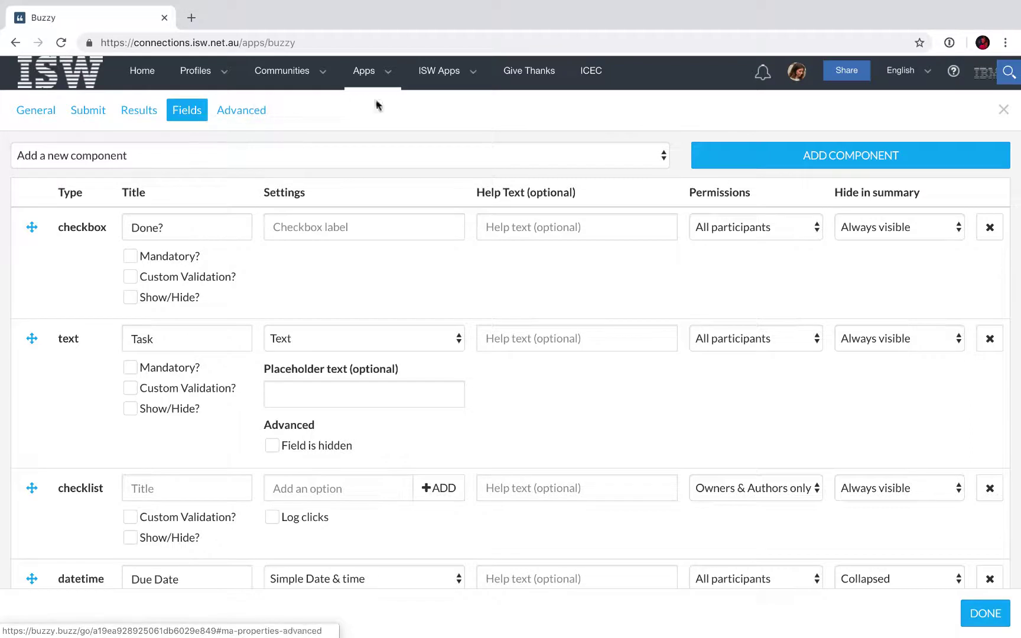
left_click(990, 228)
left_click(990, 229)
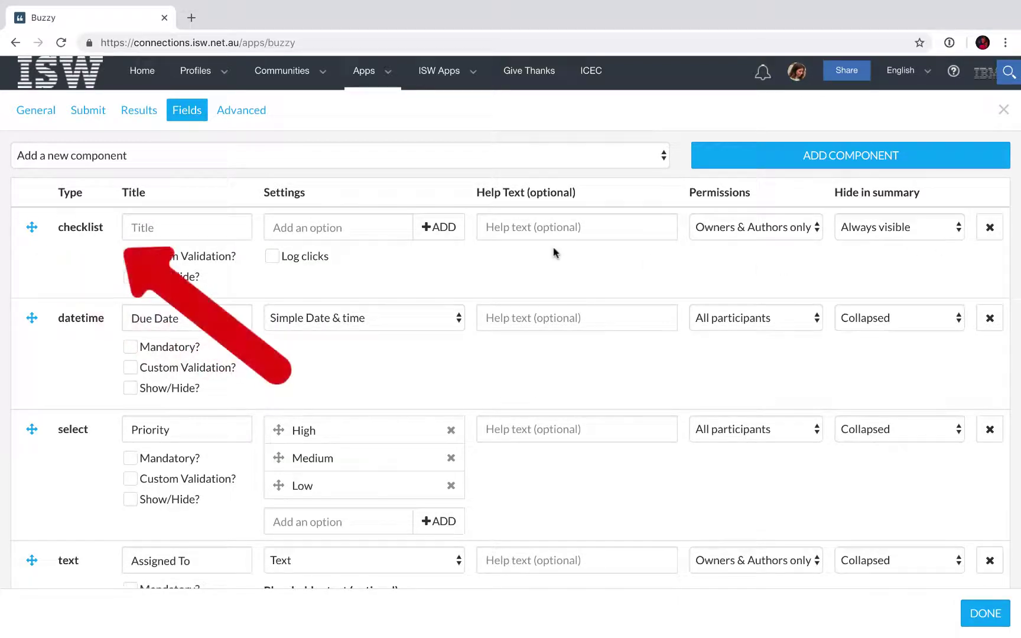
Title the checklist field "Please check it all!"
left_click(163, 229)
type("Plea")
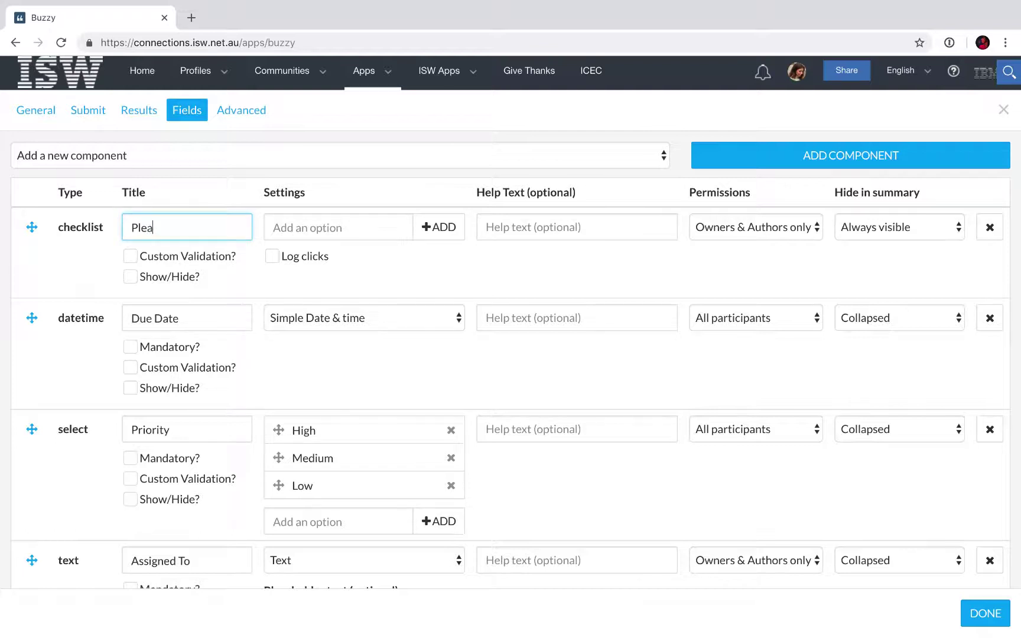
type("se check it all!")
Add "Lamps" and "Door handles" as options of the checklist field
left_click(305, 227)
type("La")
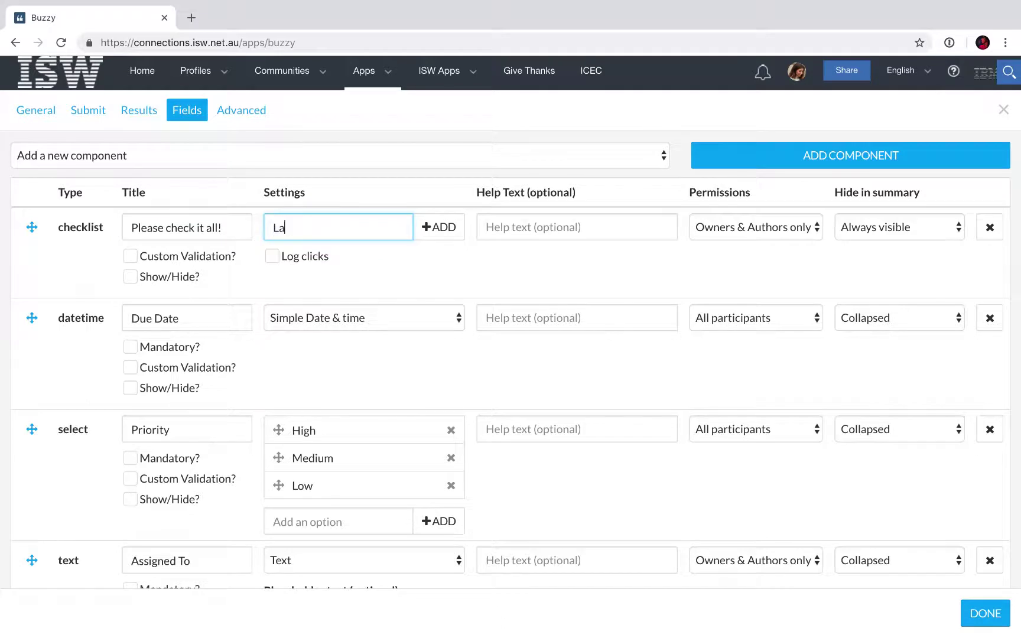
type("mps")
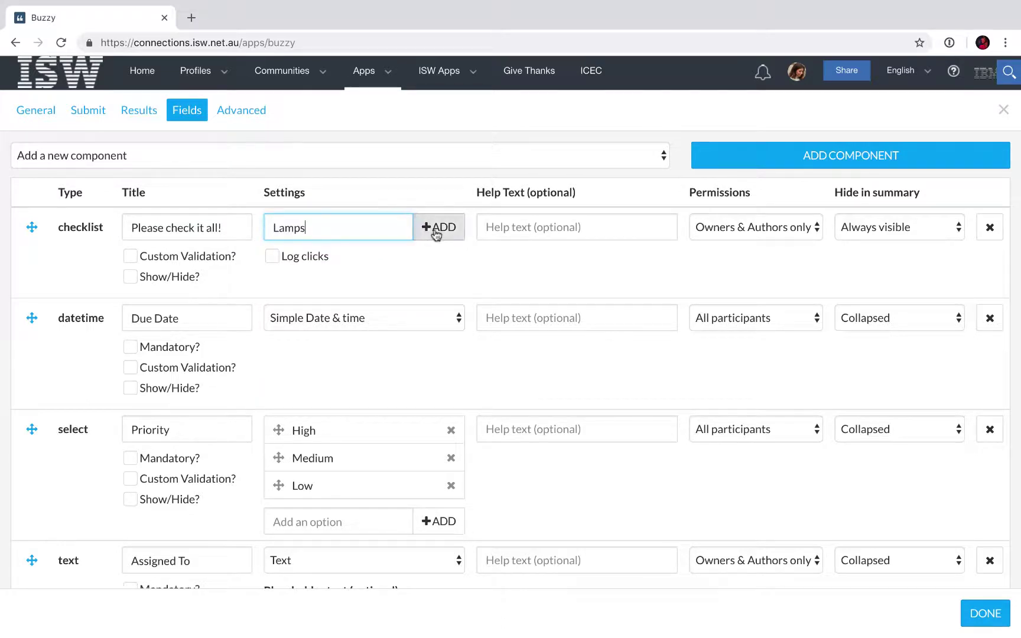
left_click(436, 228)
left_click(343, 264)
type("Do")
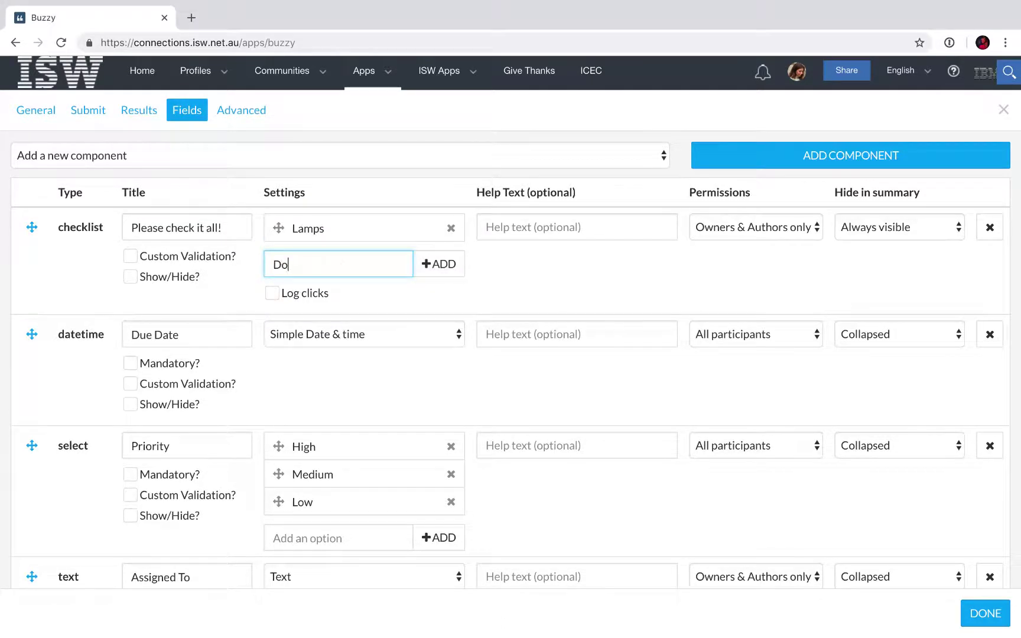
type("or handles")
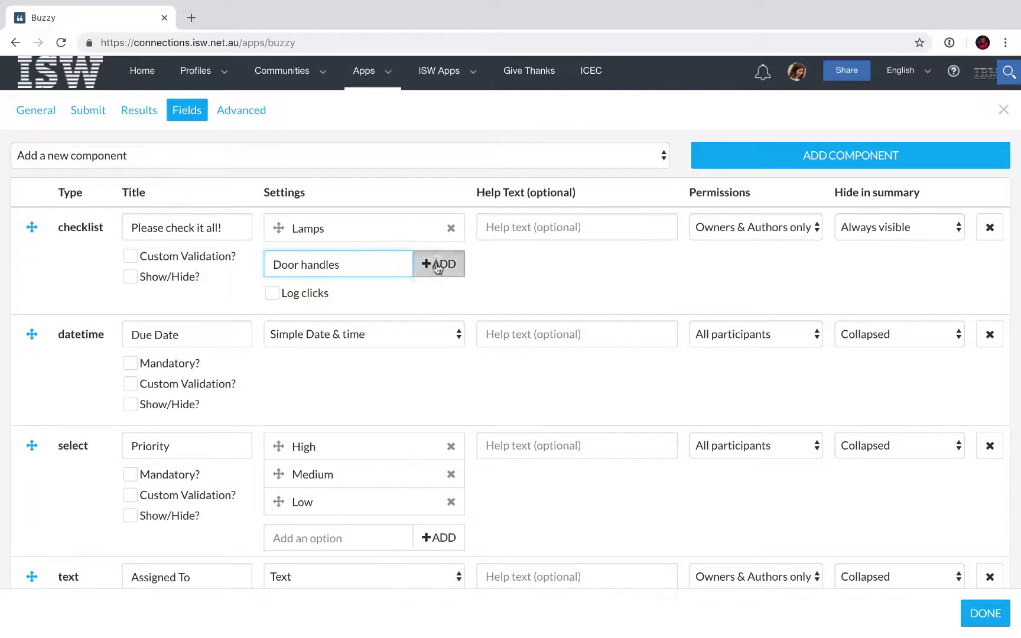
left_click(437, 265)
Add "Floors" as another checklist option and set the checklist's permissions to Anyone
left_click(335, 294)
type("Flr")
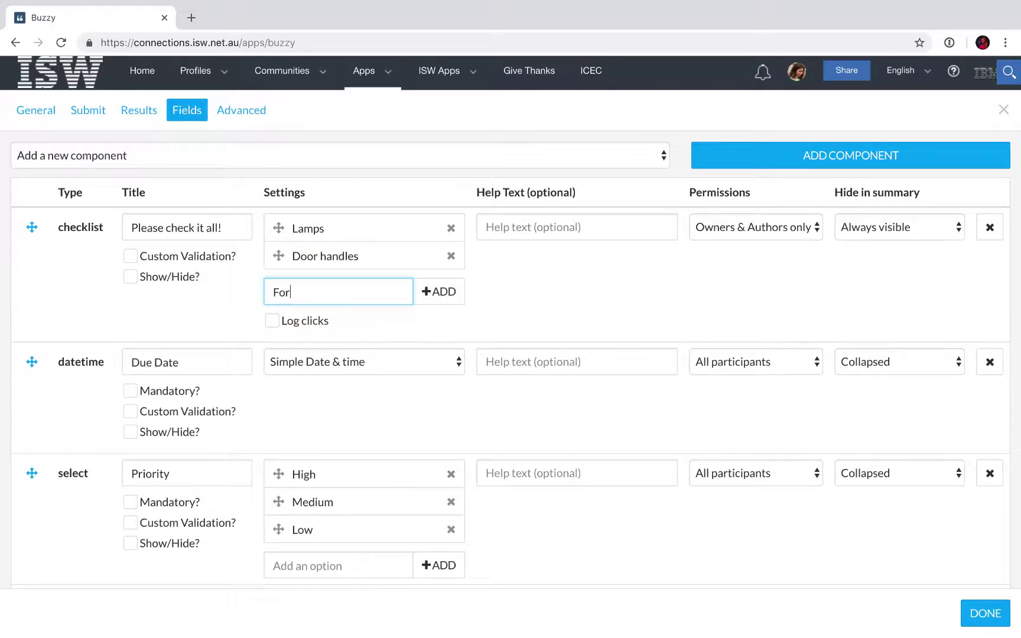
key("BackSpace")
key("BackSpace")
type("loors")
left_click(434, 295)
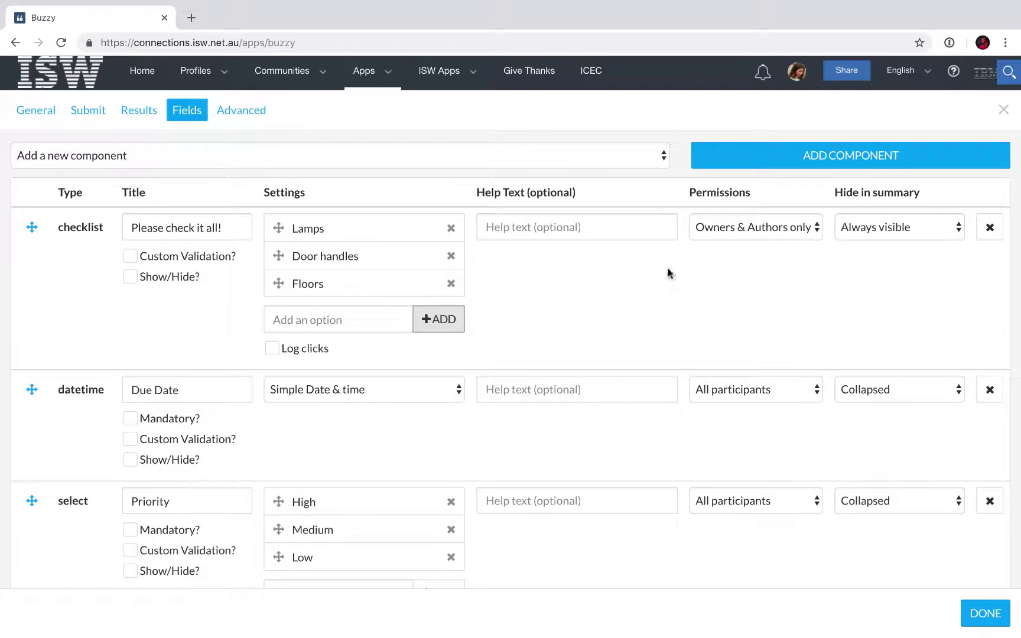
left_click(742, 231)
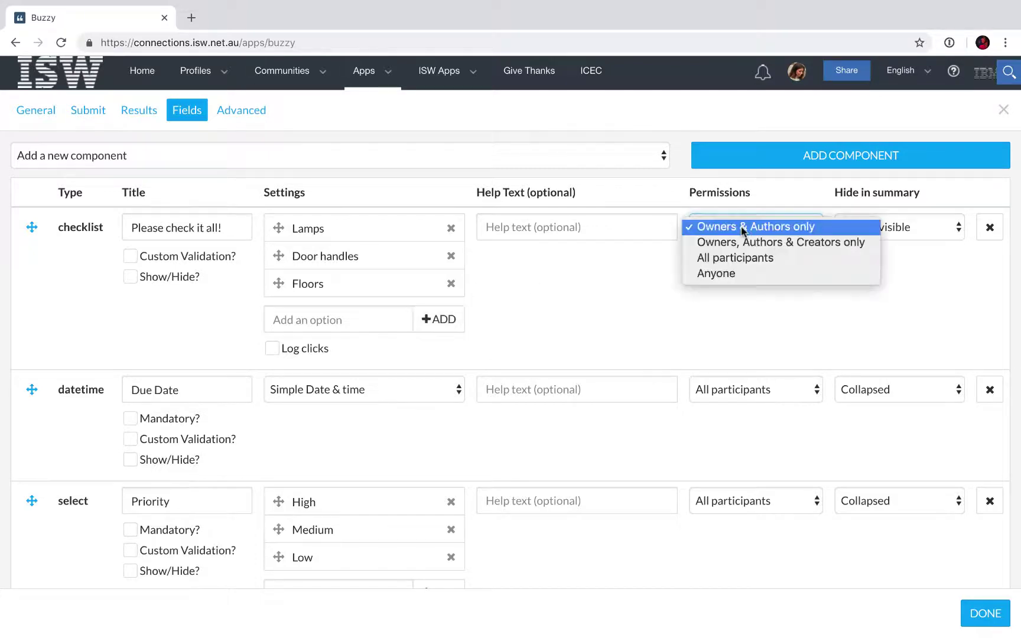
left_click(735, 276)
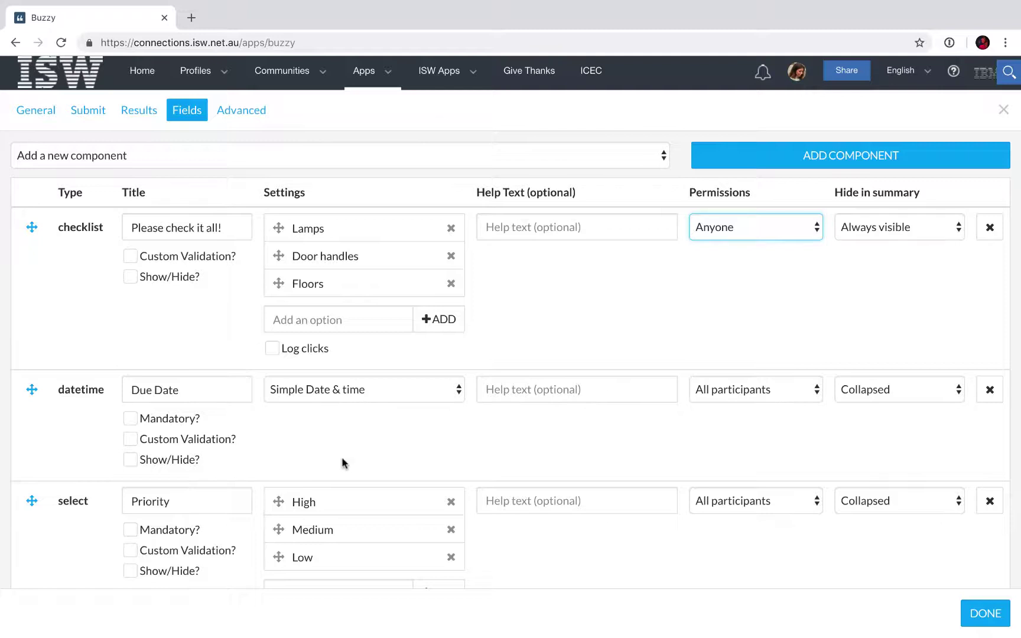
Rename the Due Date field "Today's date!" and set its permissions to Anyone
triple_click(206, 391)
key("BackSpace")
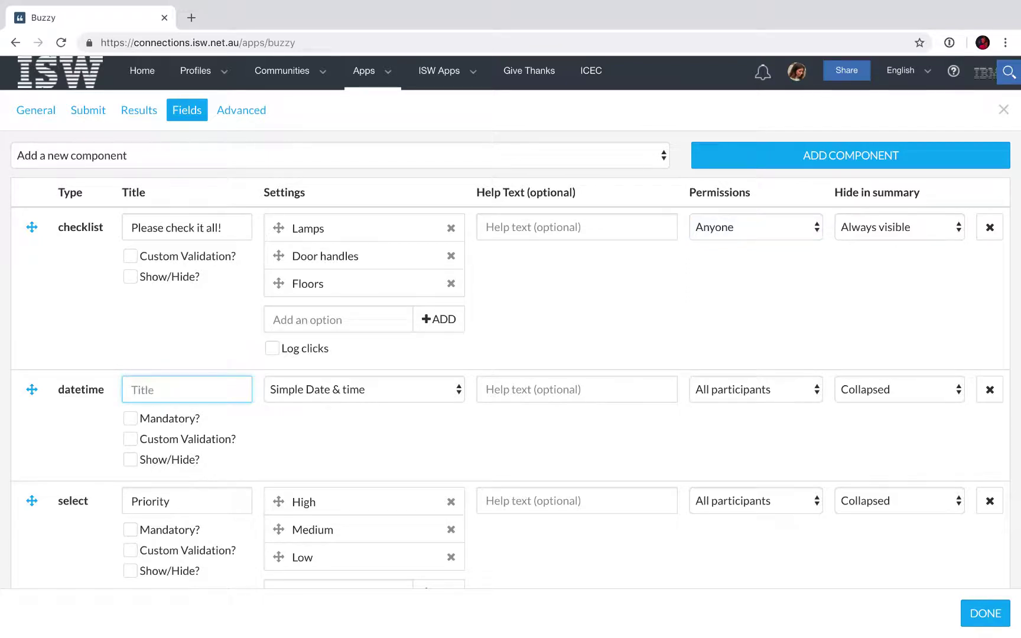
type("Today's date!")
left_click(726, 392)
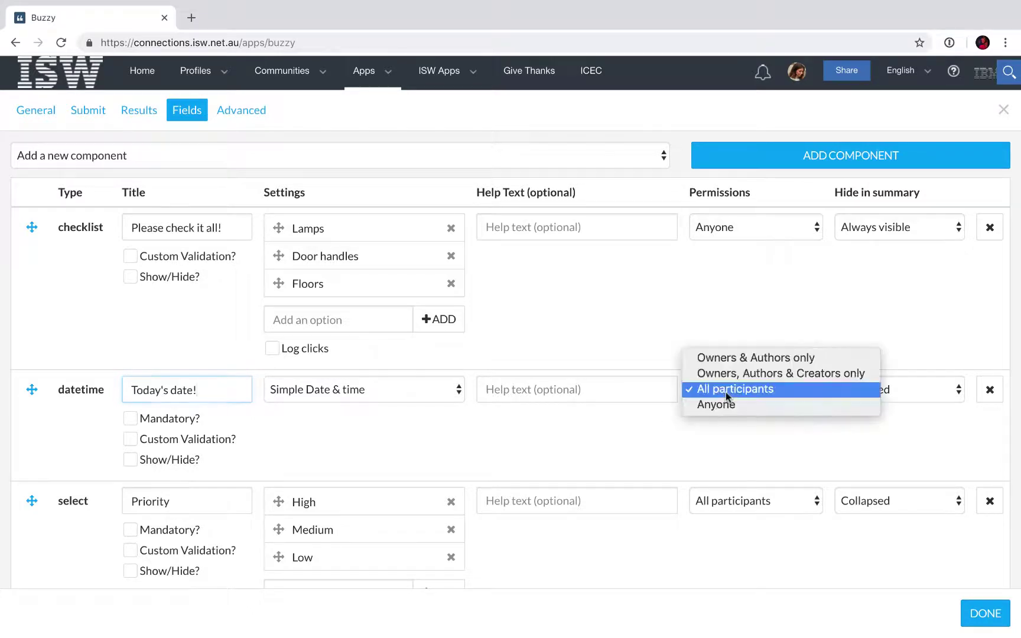
left_click(724, 404)
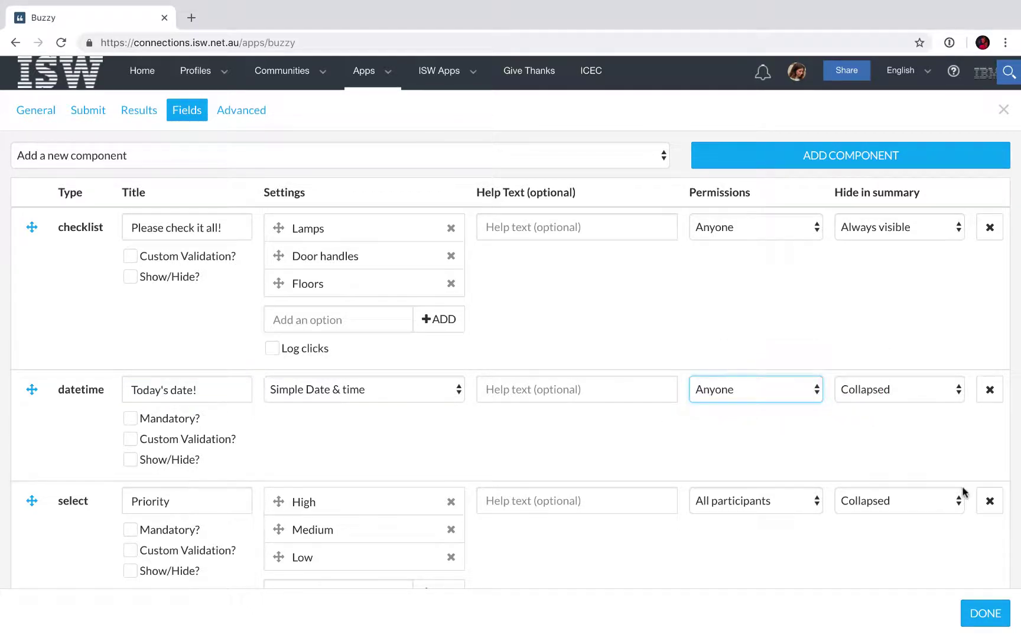
Remove all fields below the date field, including Priority, Notes and Submitter, and save the form's properties
left_click(987, 503)
left_click(986, 503)
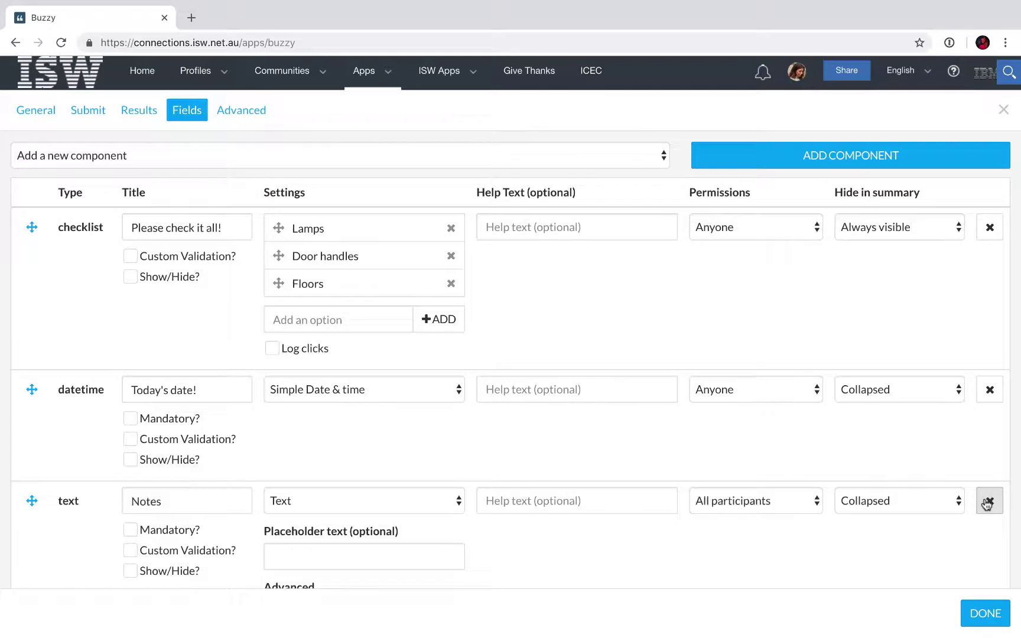
left_click(987, 503)
left_click(987, 502)
left_click(987, 503)
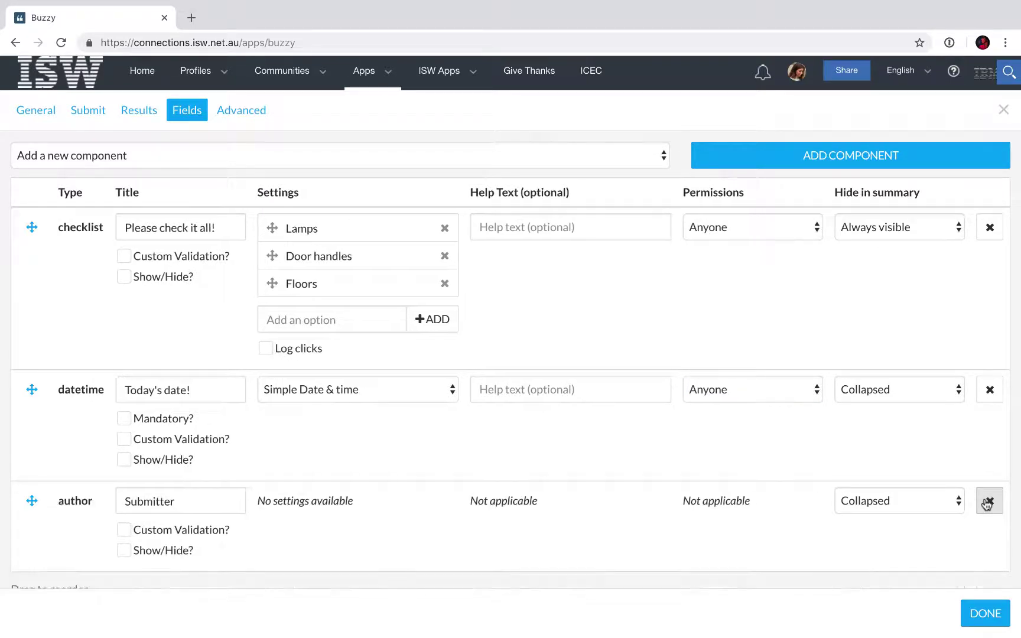
left_click(987, 503)
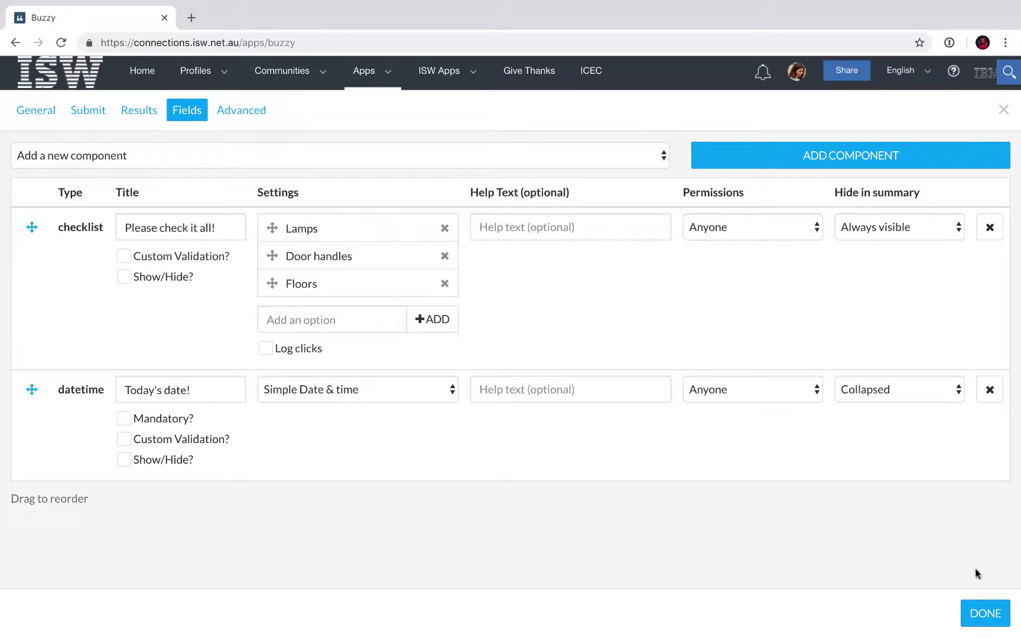
left_click(991, 614)
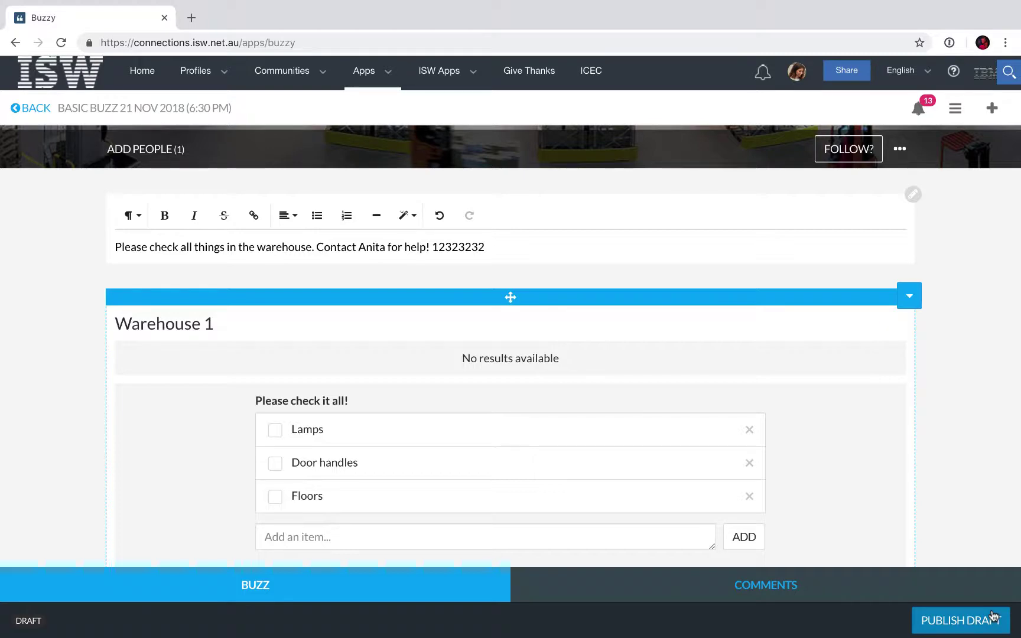
scroll(917, 526, "down", 2)
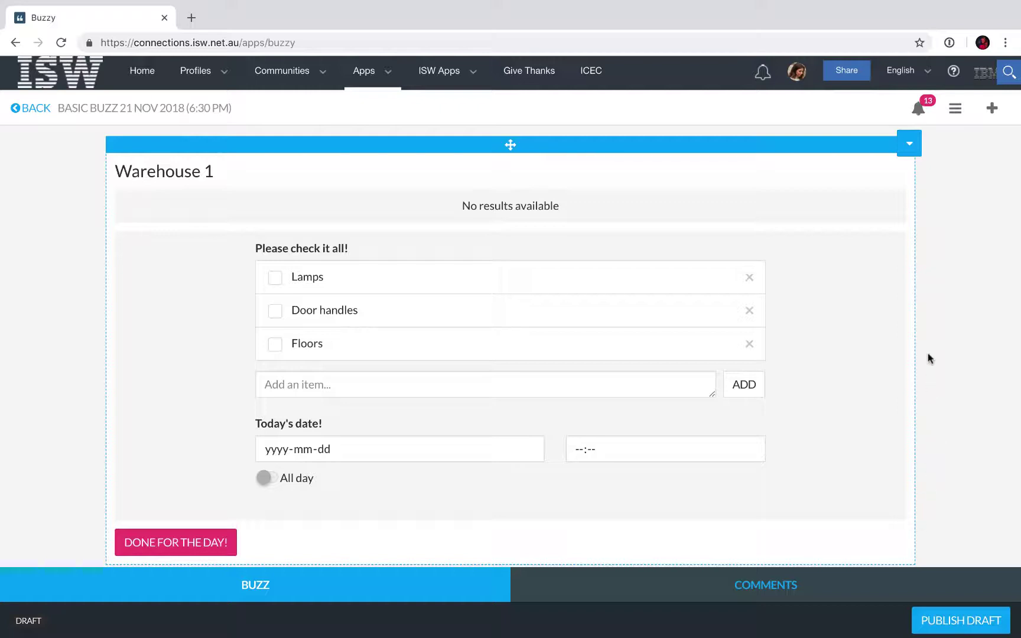
Add a Text component to the Warehouse 1 form's fields and place it between the checklist and the date field
left_click(911, 150)
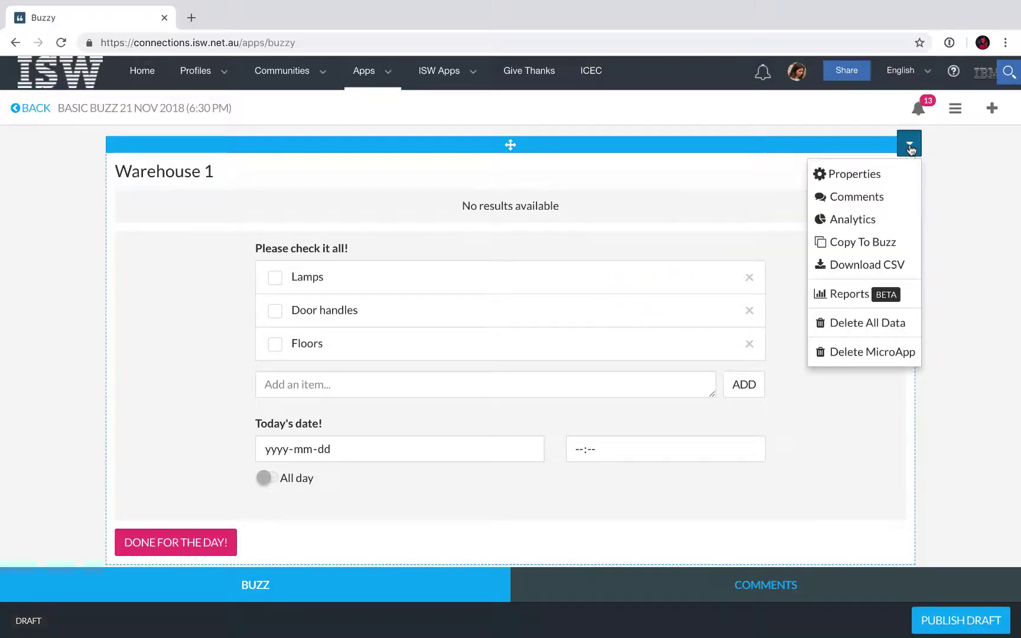
left_click(886, 174)
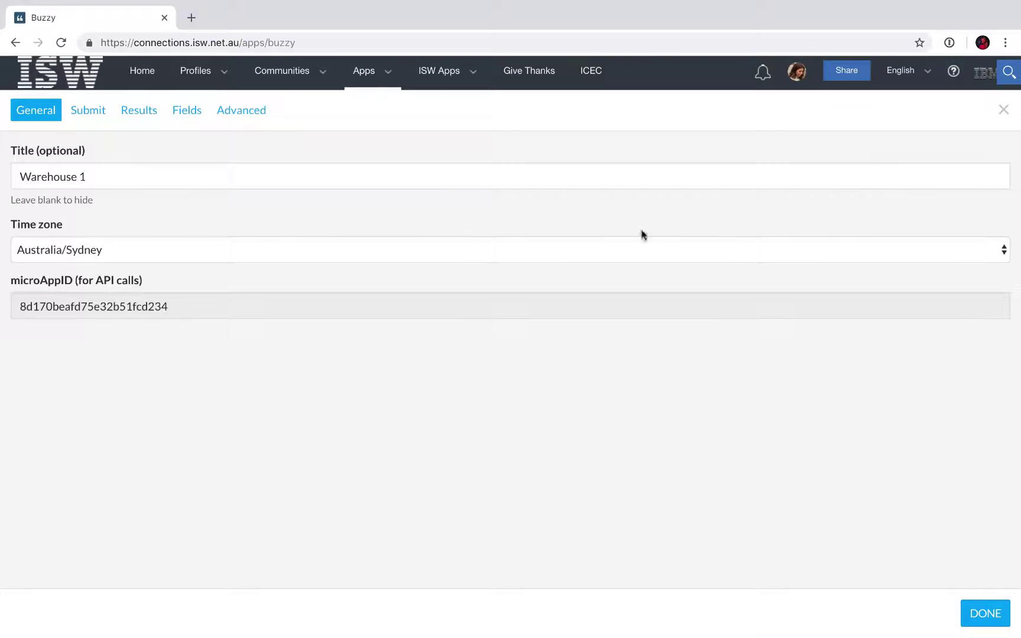
left_click(188, 118)
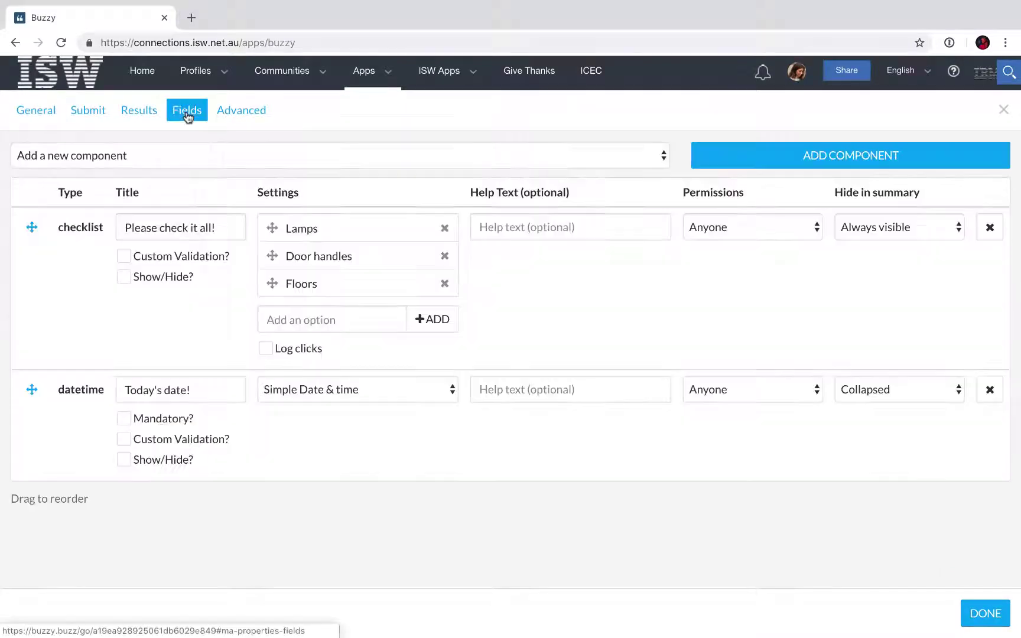
left_click(178, 157)
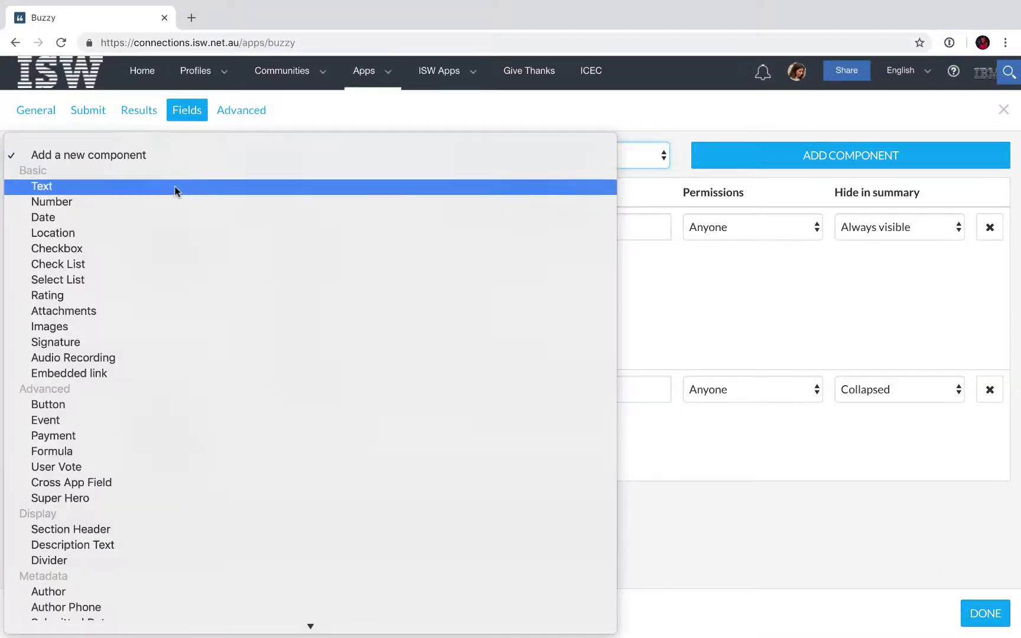
left_click(175, 187)
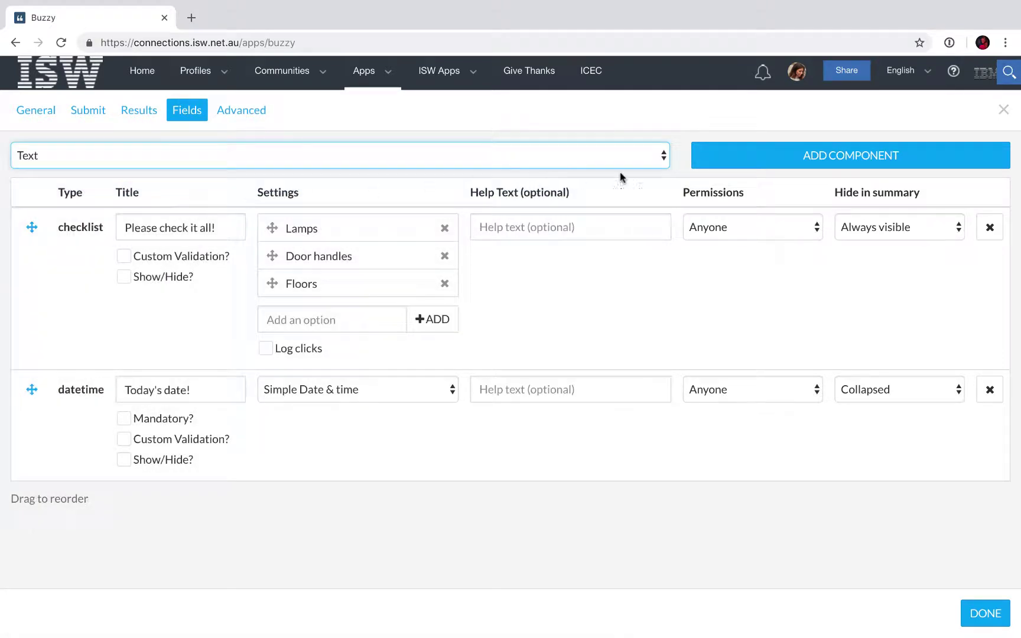
left_click(798, 164)
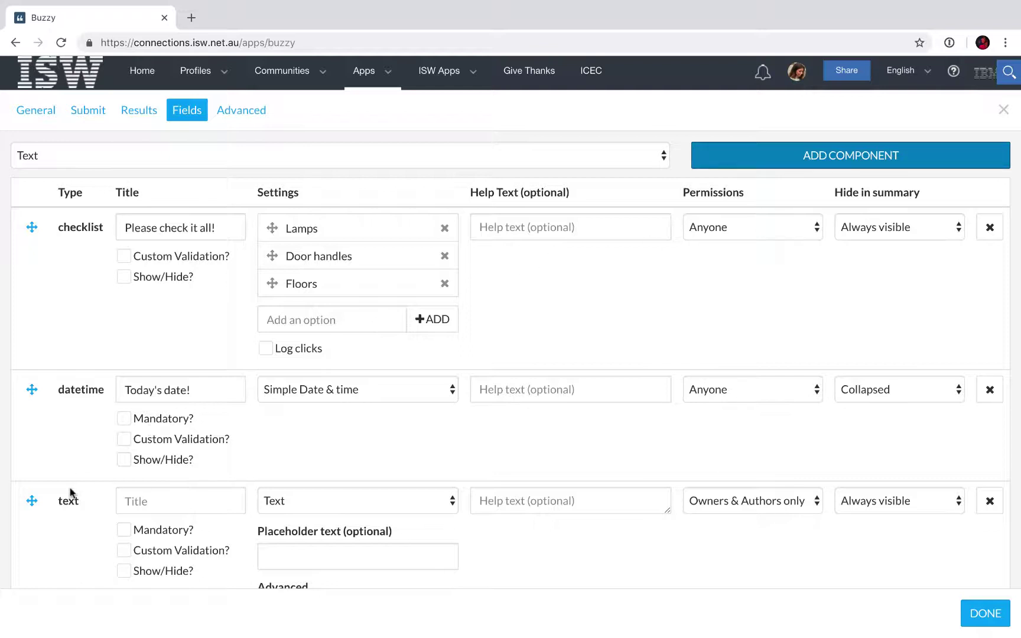
left_click_drag(32, 502, 25, 393)
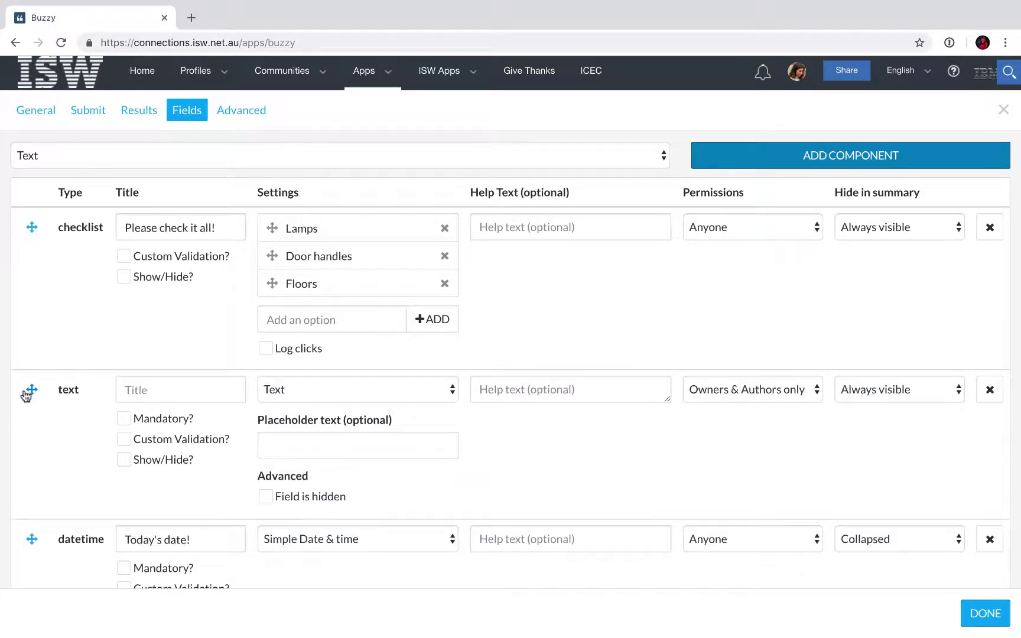
Title the new text field "Something broken?" and set its permissions to Anyone
left_click(132, 392)
type("So")
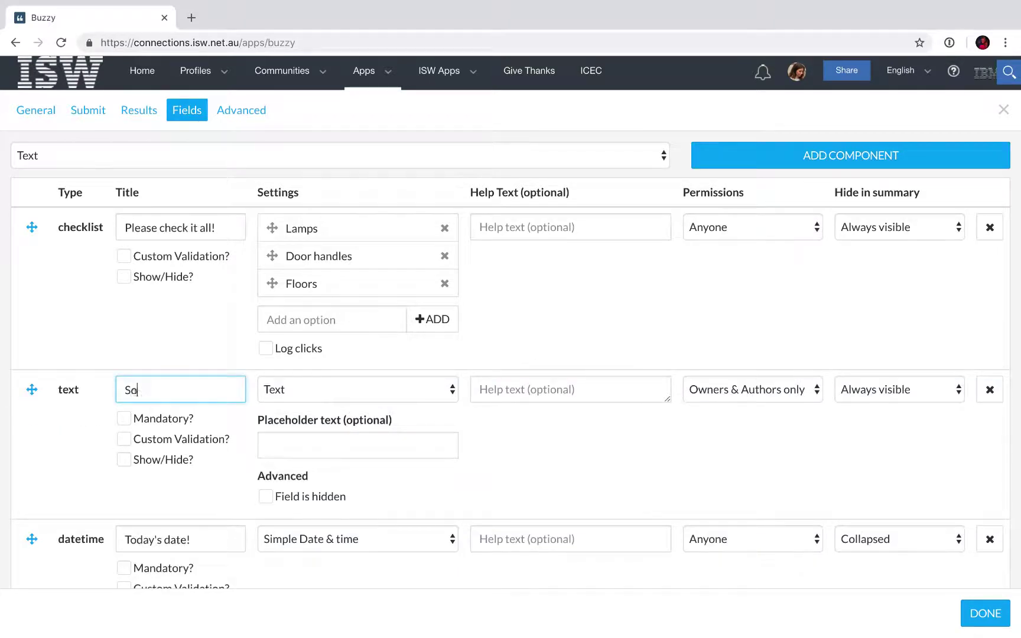
type("mething broken?")
left_click(706, 389)
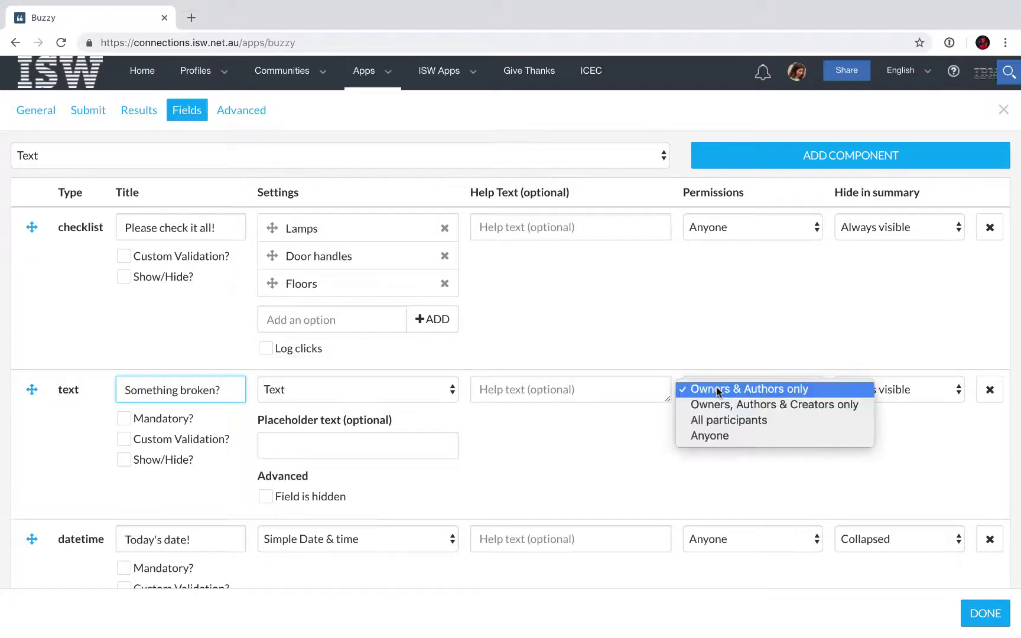
left_click(719, 437)
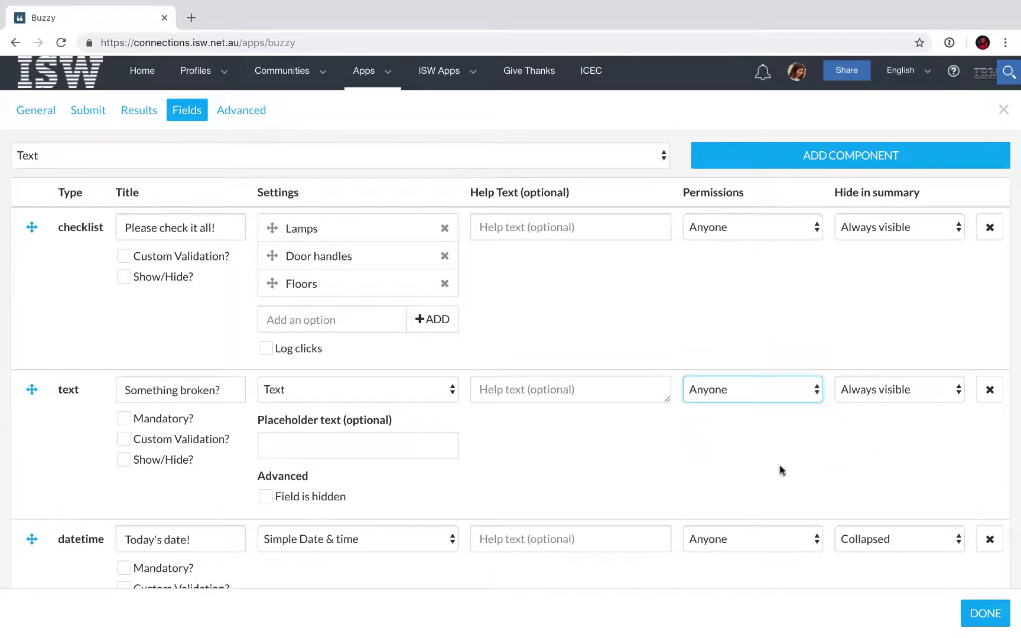
Save the form's field changes and publish the draft Buzz
left_click(976, 614)
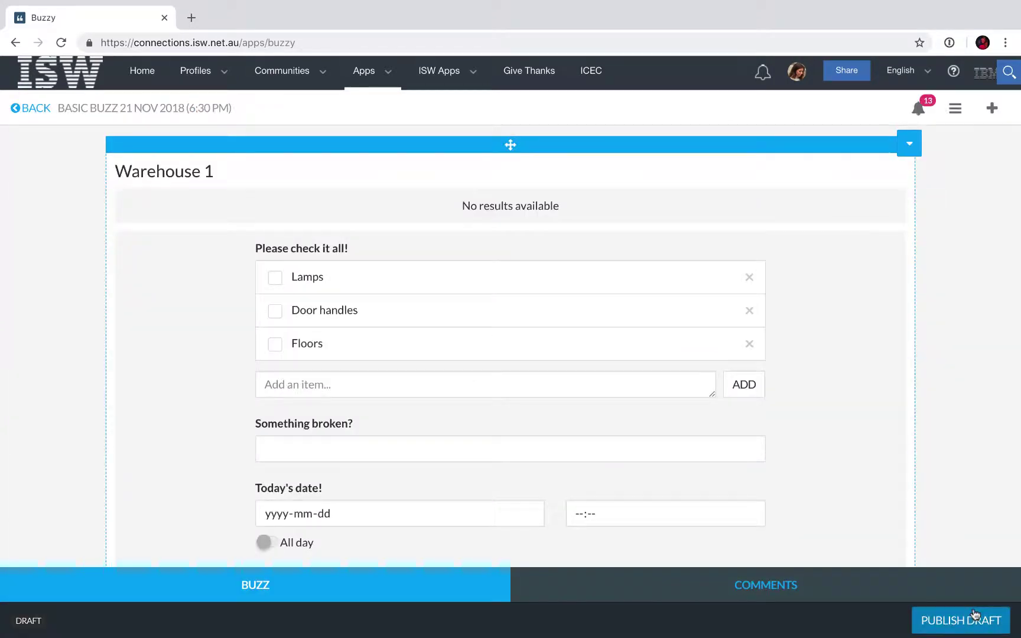
scroll(901, 405, "down", 1)
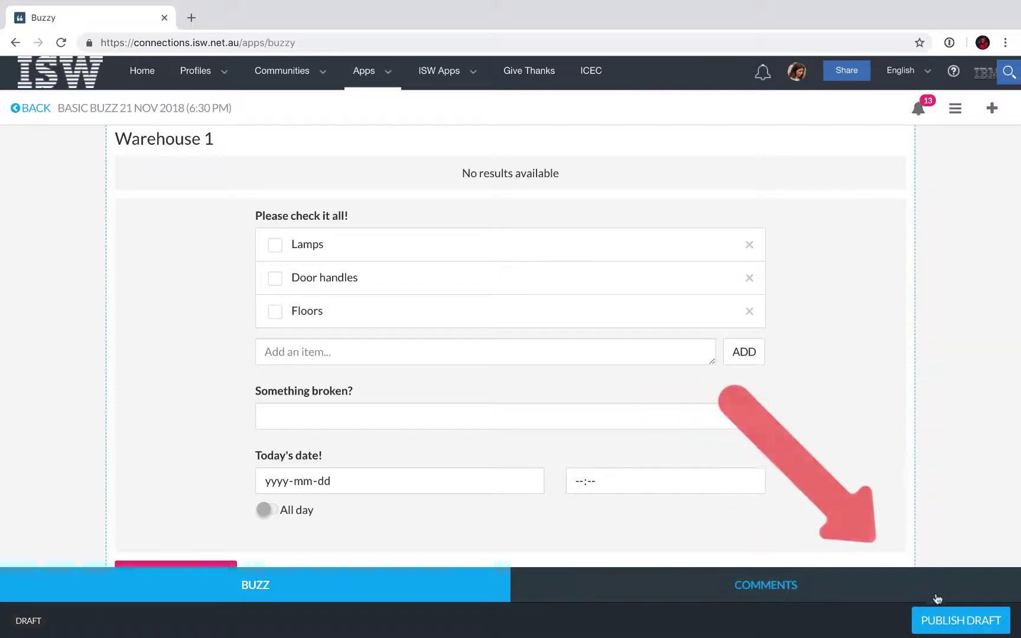
left_click(937, 627)
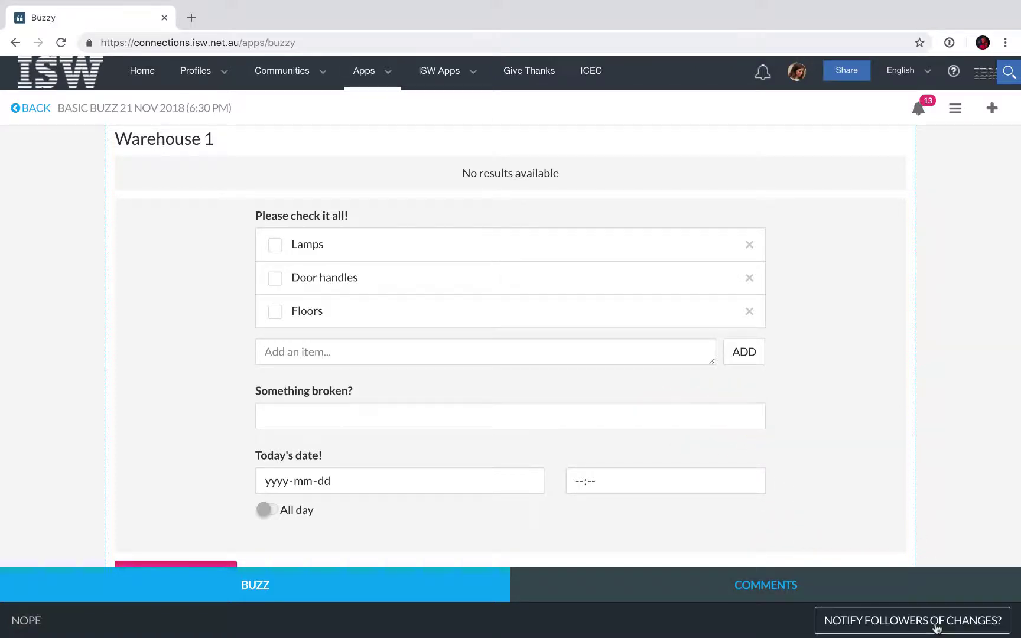
In the Buzz's settings, set the privacy to Public and the title to "Warehouse check!", and save them
scroll(886, 367, "up", 5)
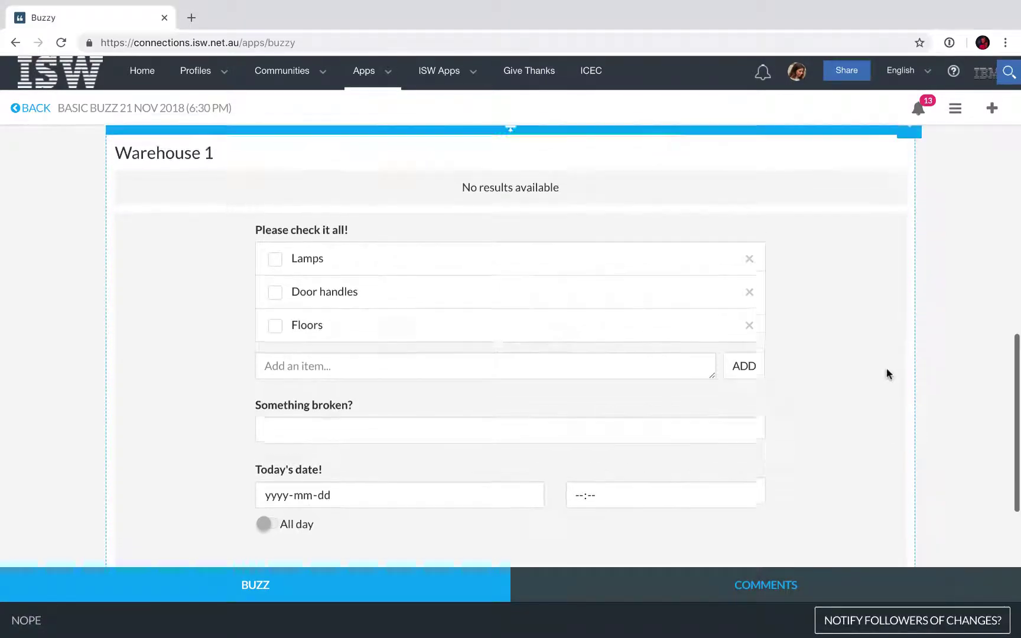
scroll(874, 354, "up", 3)
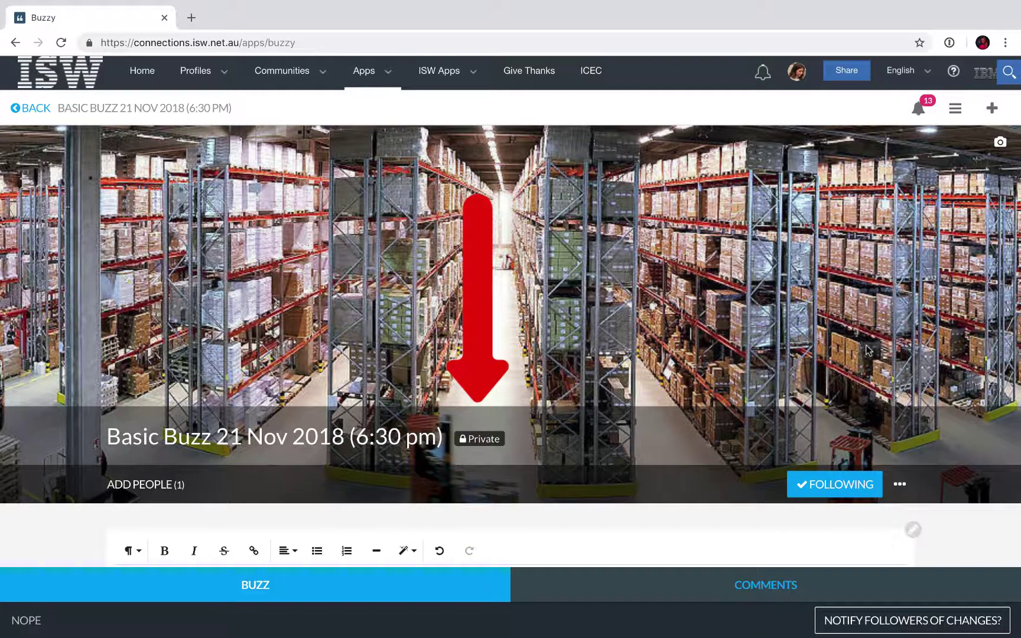
left_click(899, 487)
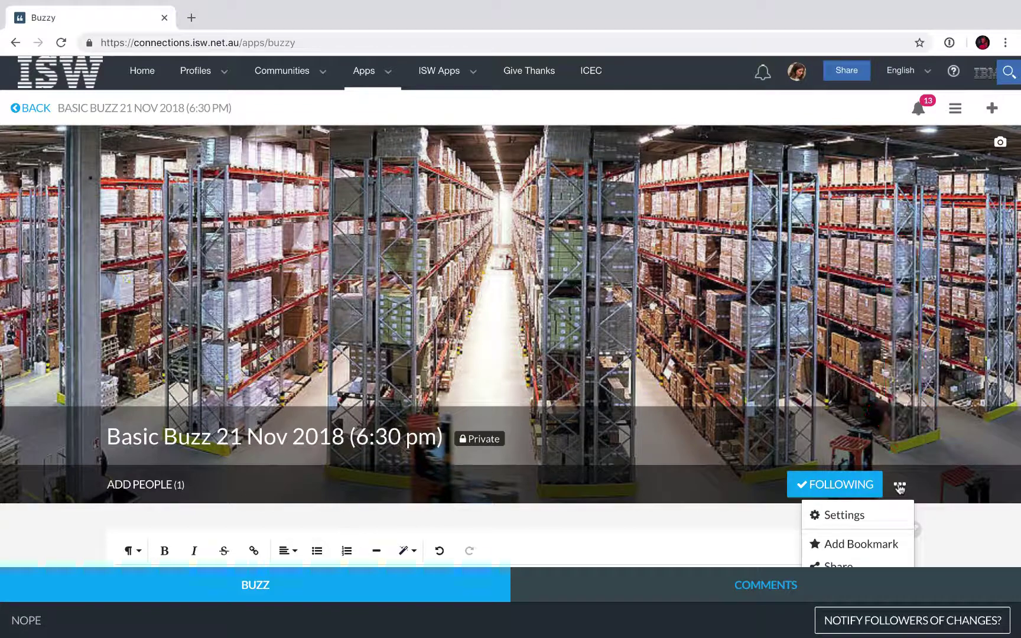
left_click(881, 517)
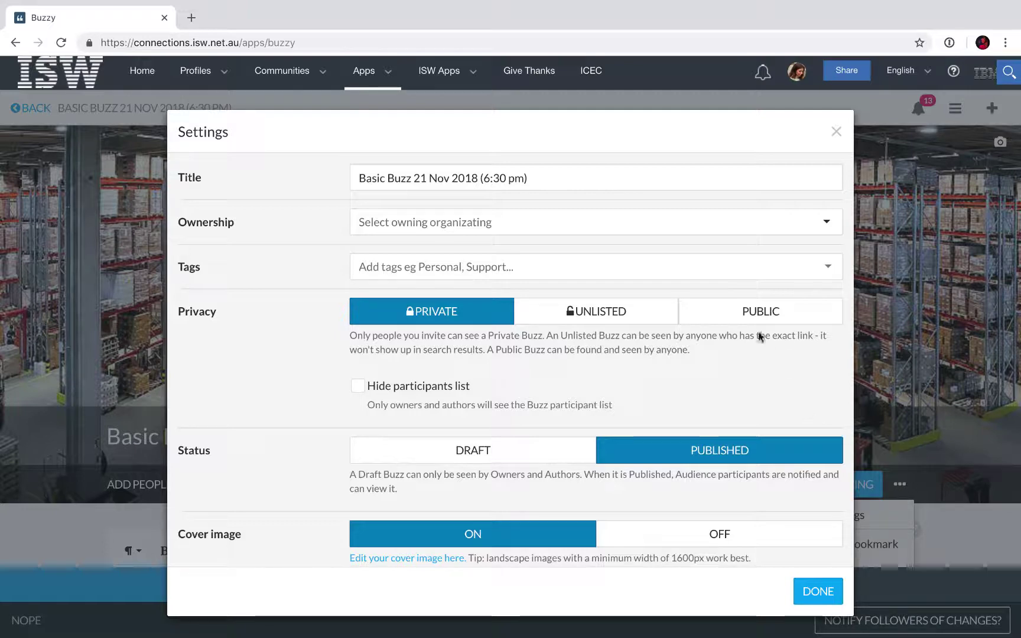
left_click(747, 313)
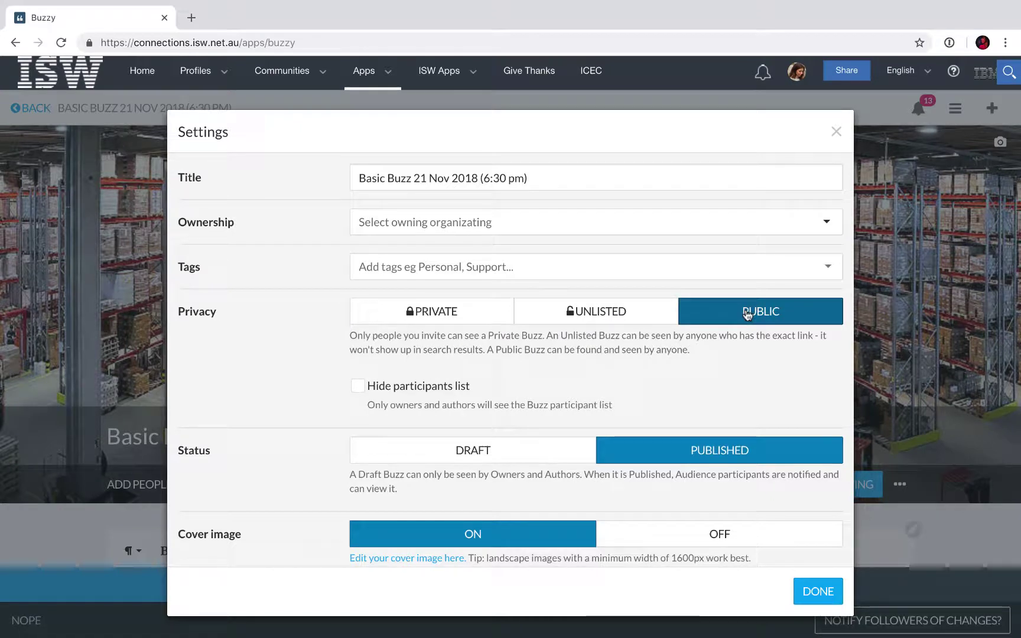
triple_click(443, 178)
type("Warehouse")
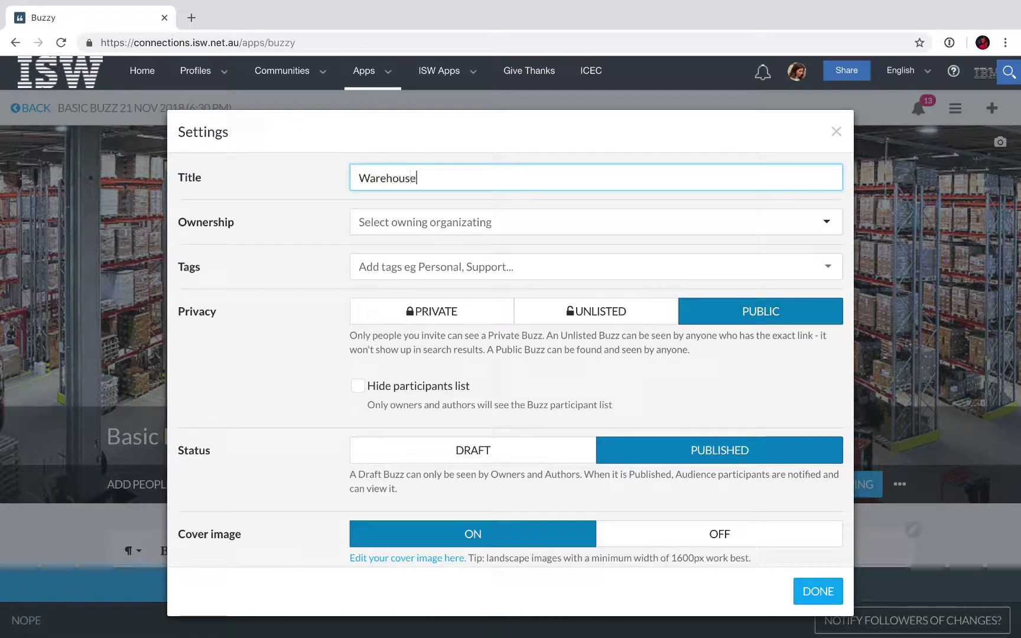
type(" check")
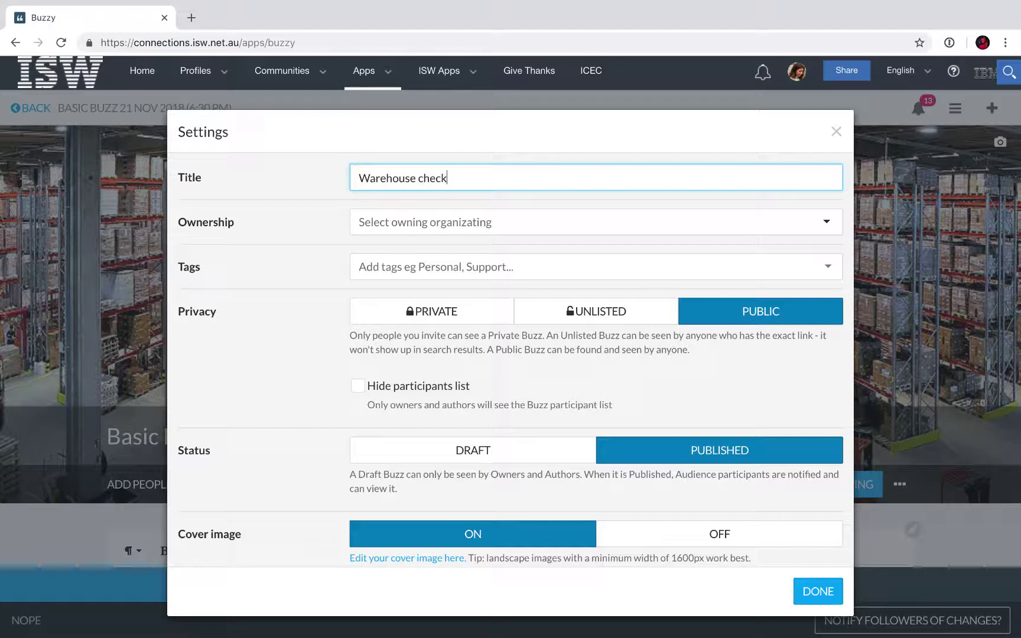
type("!")
left_click(816, 593)
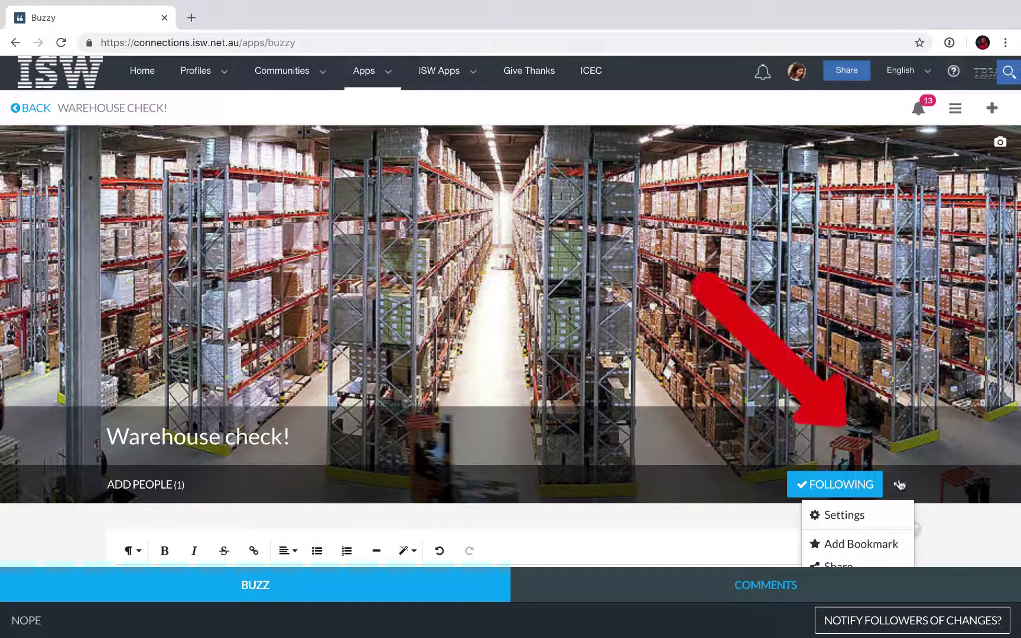
Open the Buzz's share options and copy its URL
scroll(899, 485, "down", 2)
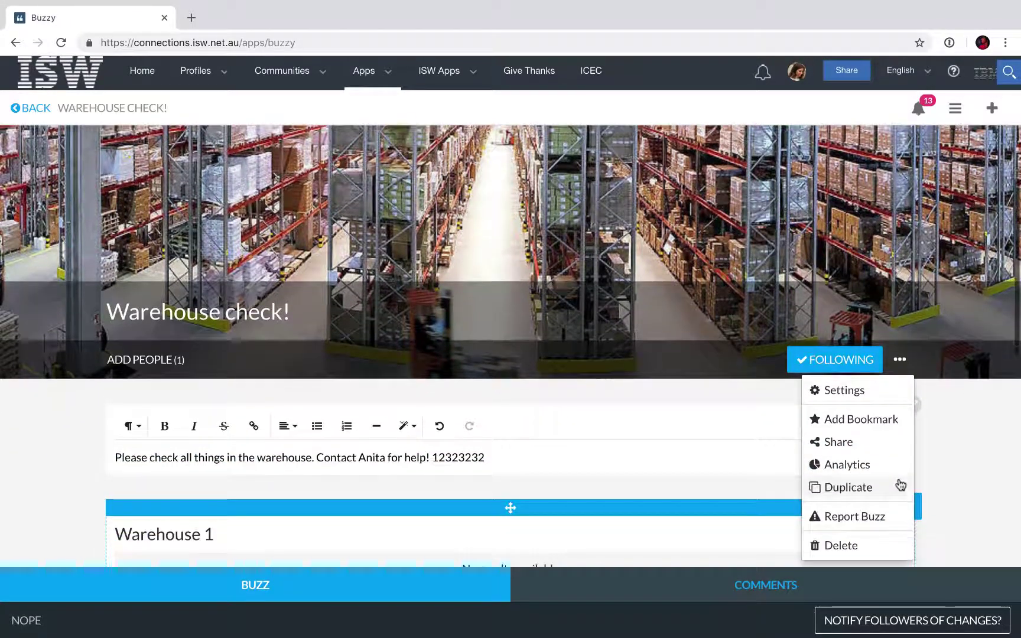
left_click(867, 442)
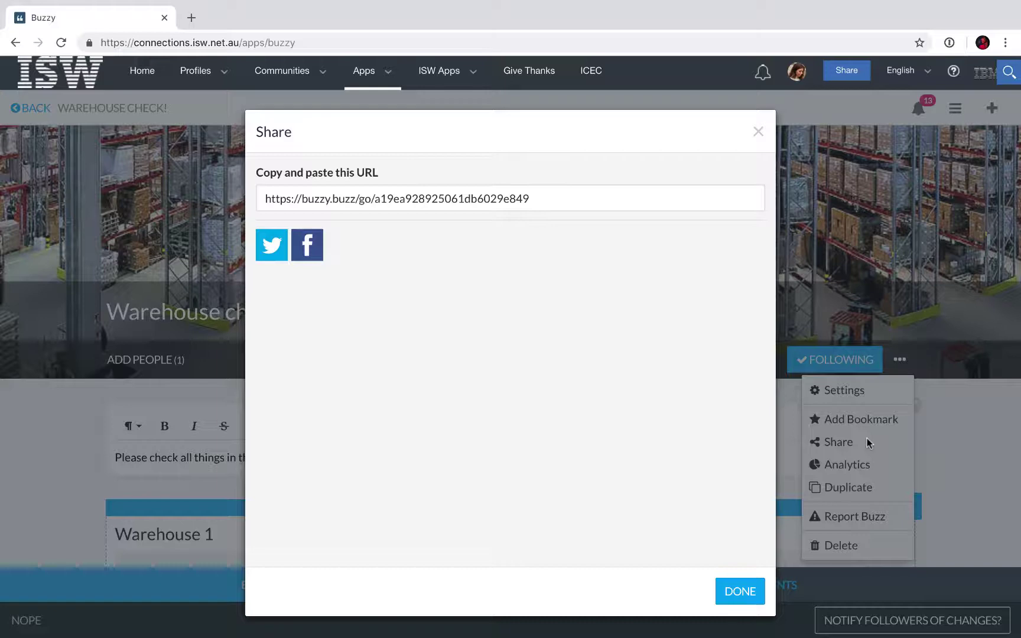
left_click(571, 207)
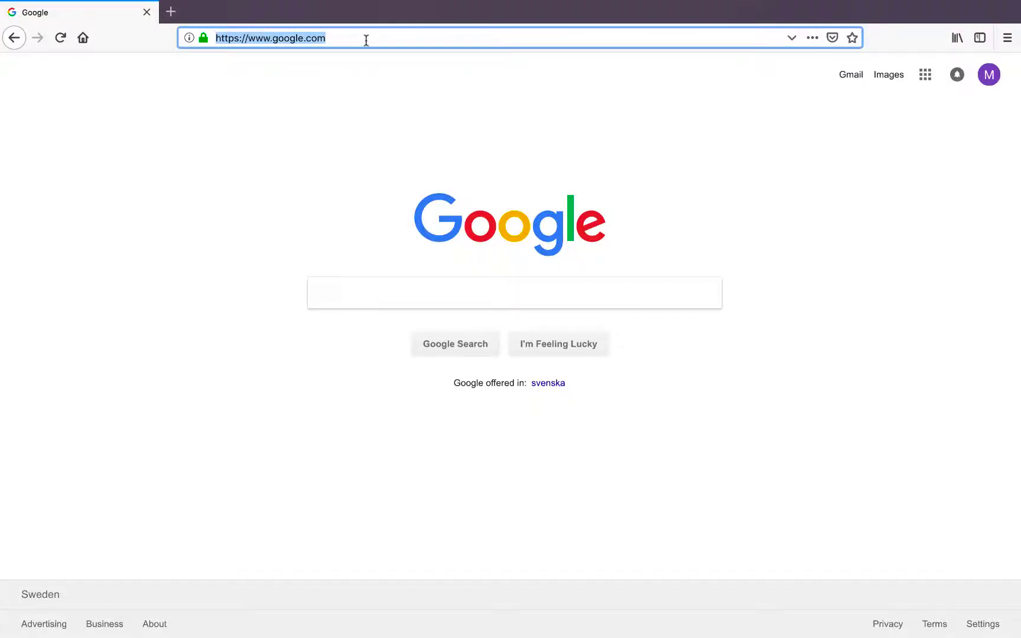
Switch to Firefox, load the copied Buzz URL and go to the Warehouse 1 form
type("https://buzzy.buzz/go/a19ea928925061db6029e849")
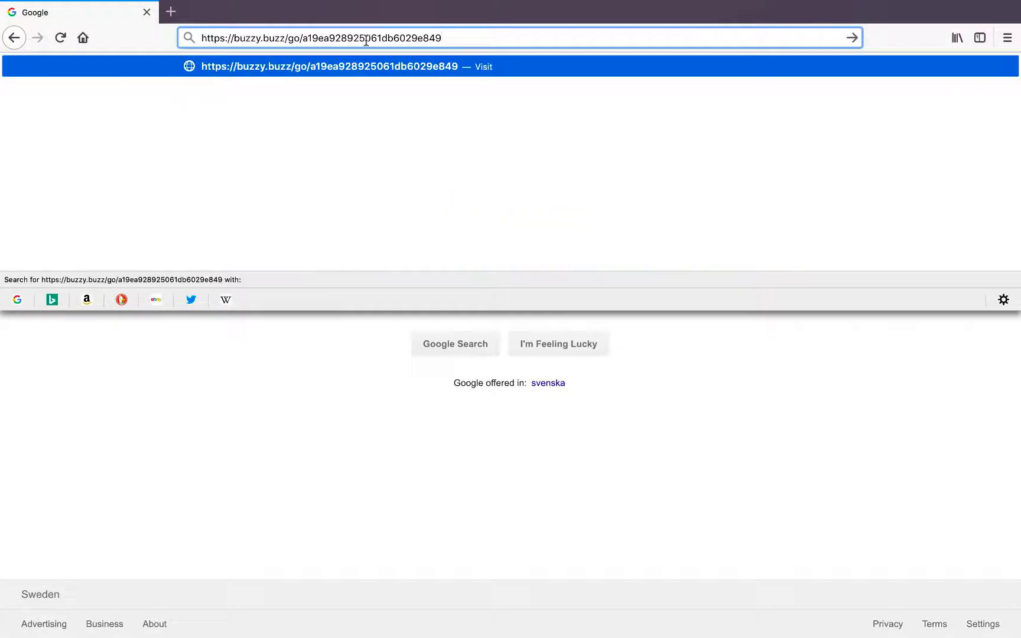
key("Return")
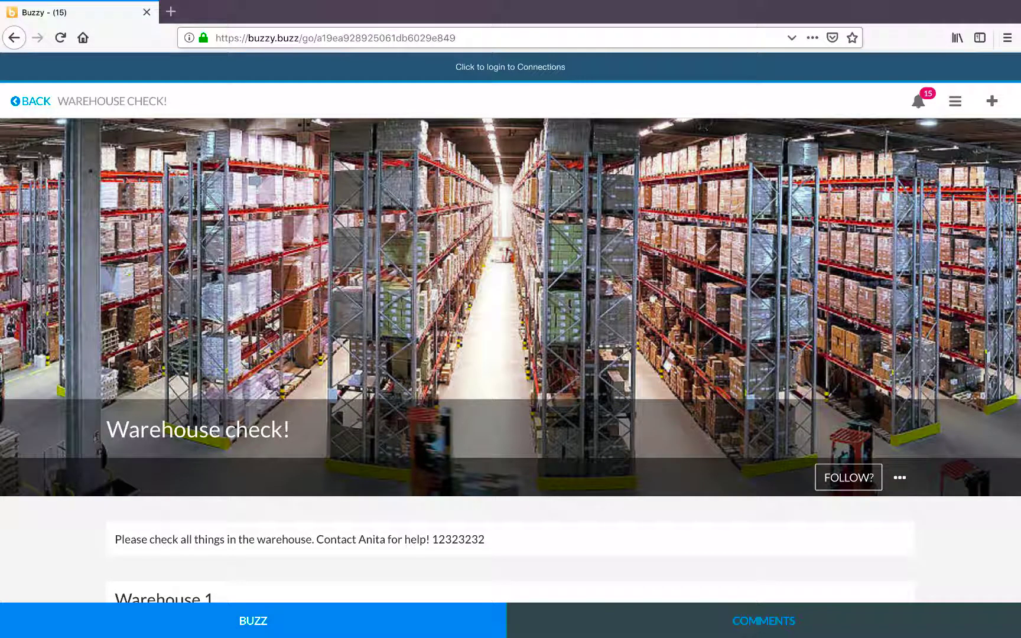
scroll(275, 271, "down", 7)
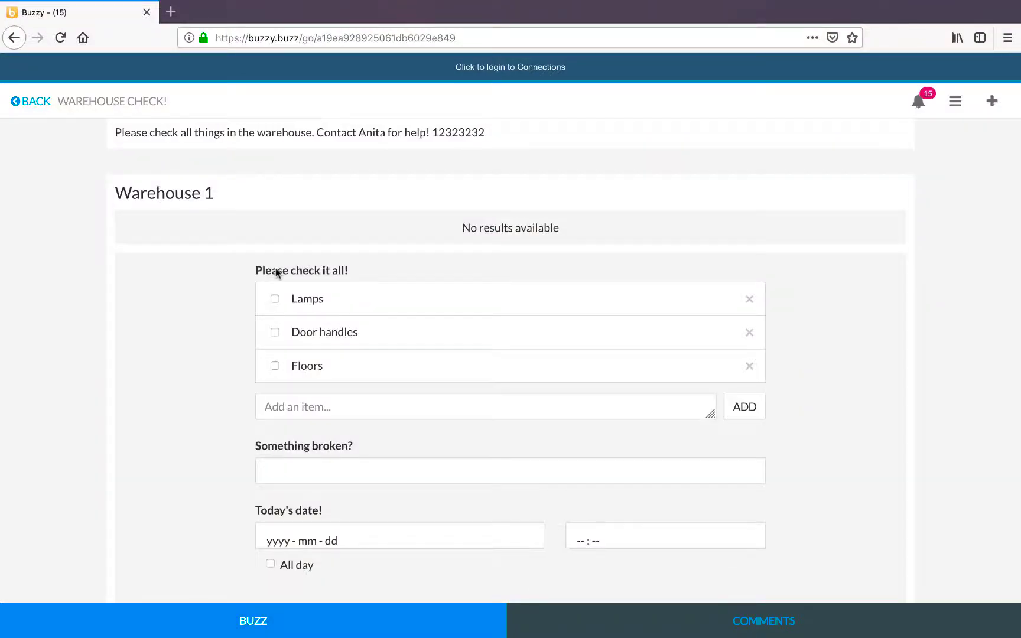
Tick Lamps and Door handles in the Warehouse 1 checklist, then add a "Chairs" item and tick it too
left_click(274, 300)
left_click(274, 333)
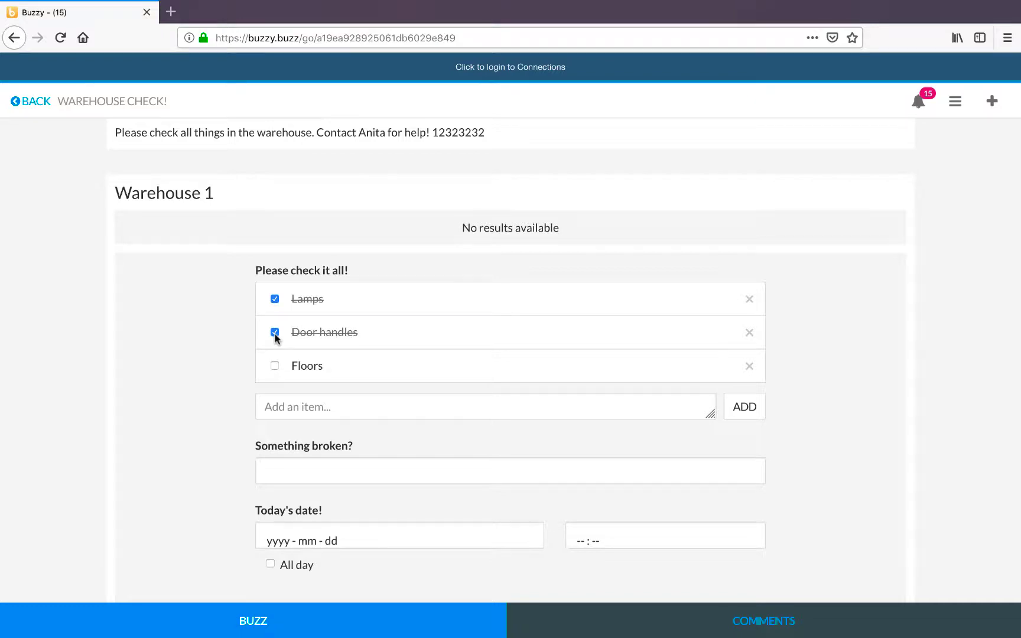
left_click(292, 407)
type("Chairs")
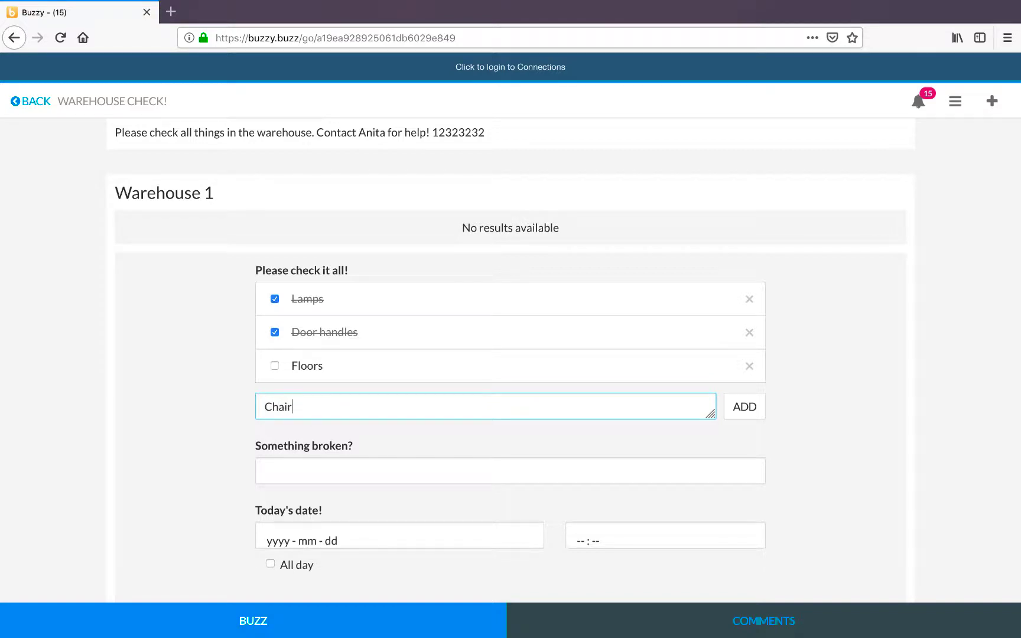
left_click(752, 407)
left_click(274, 399)
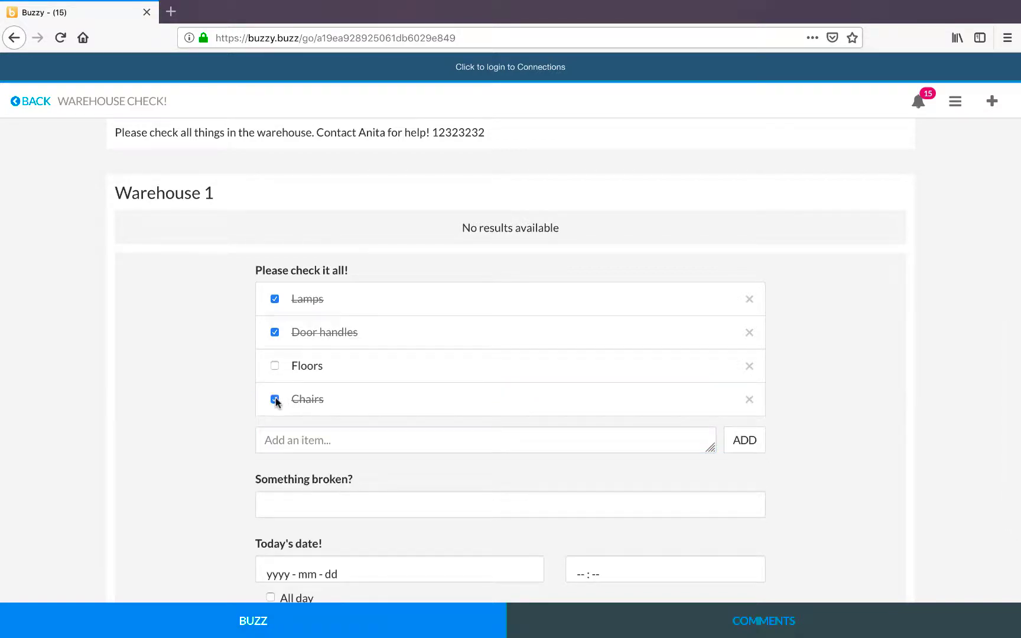
Fill in the "Something broken?" field with "Lamps in room 3 are broken."
scroll(204, 479, "down", 1)
scroll(200, 489, "down", 1)
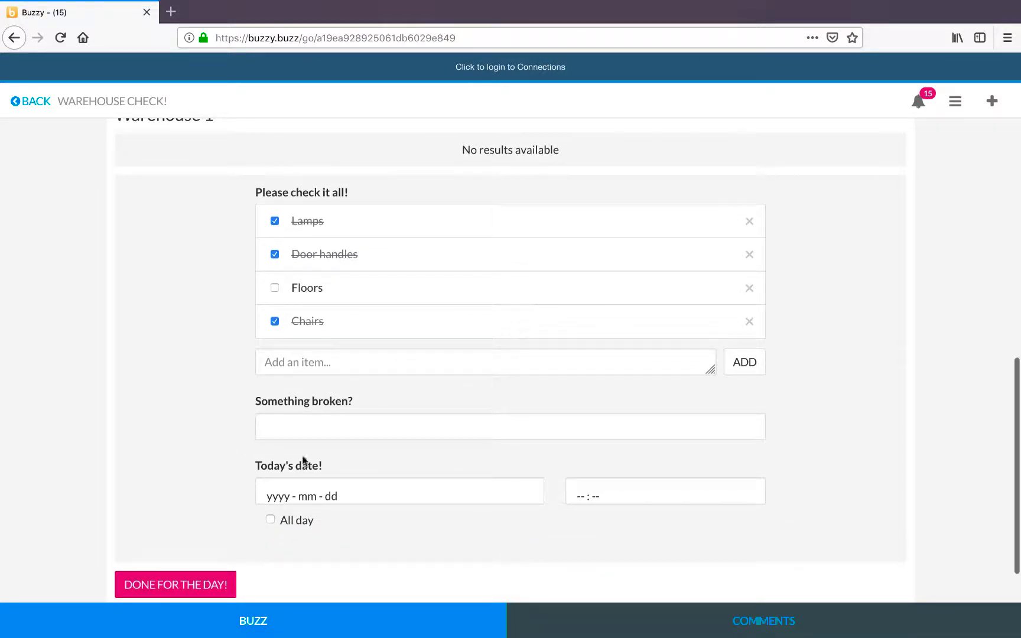
left_click(315, 421)
type("L")
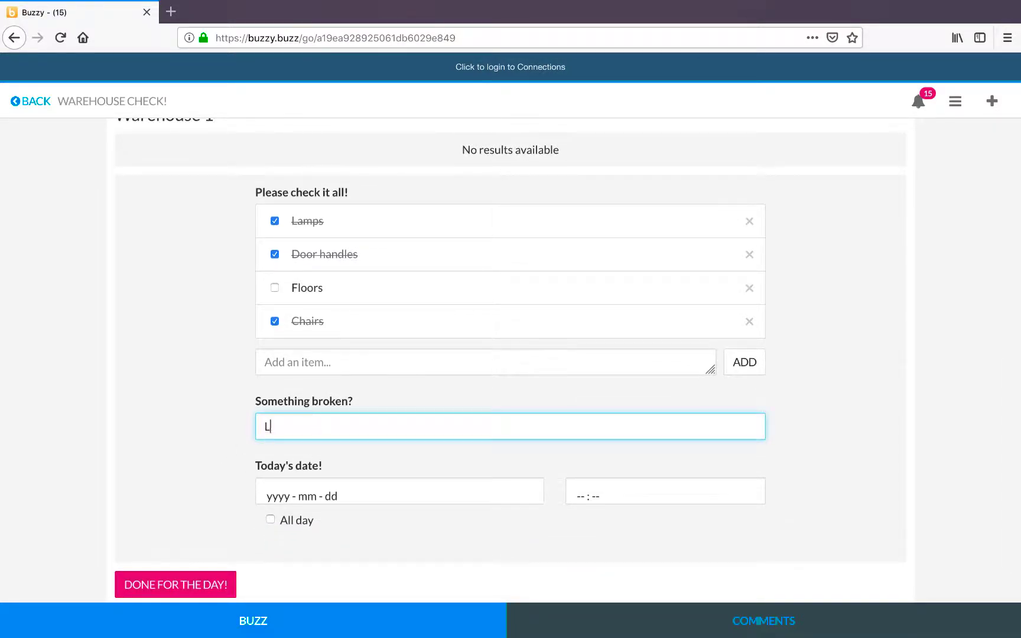
type("amps in room 3 are brok")
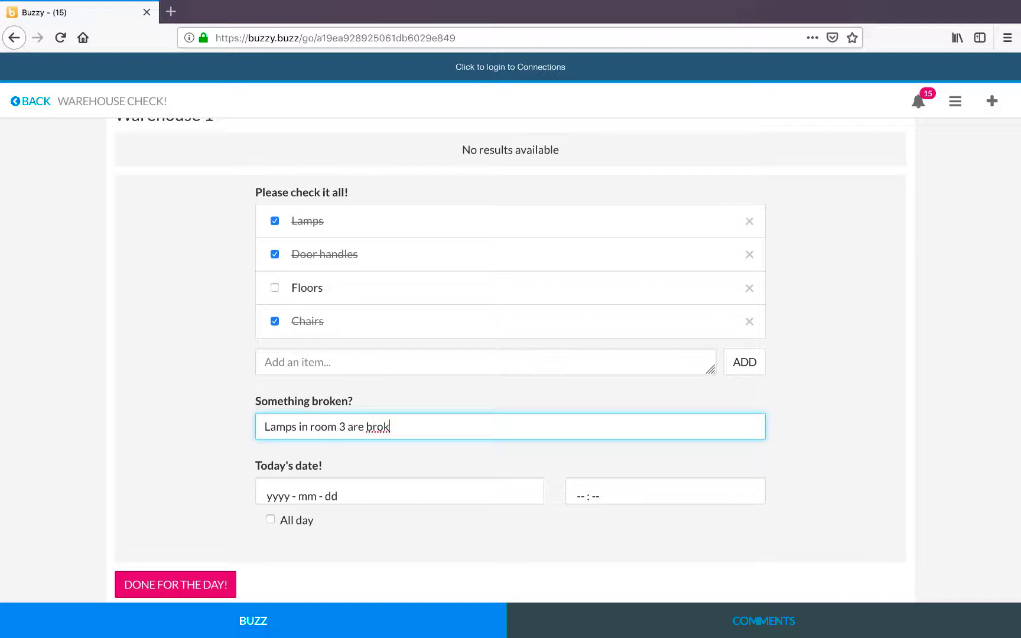
type("en.")
Set the form's "Today's date!" field to 2018-11-21 and its time to 09:30
scroll(309, 448, "down", 2)
left_click(309, 449)
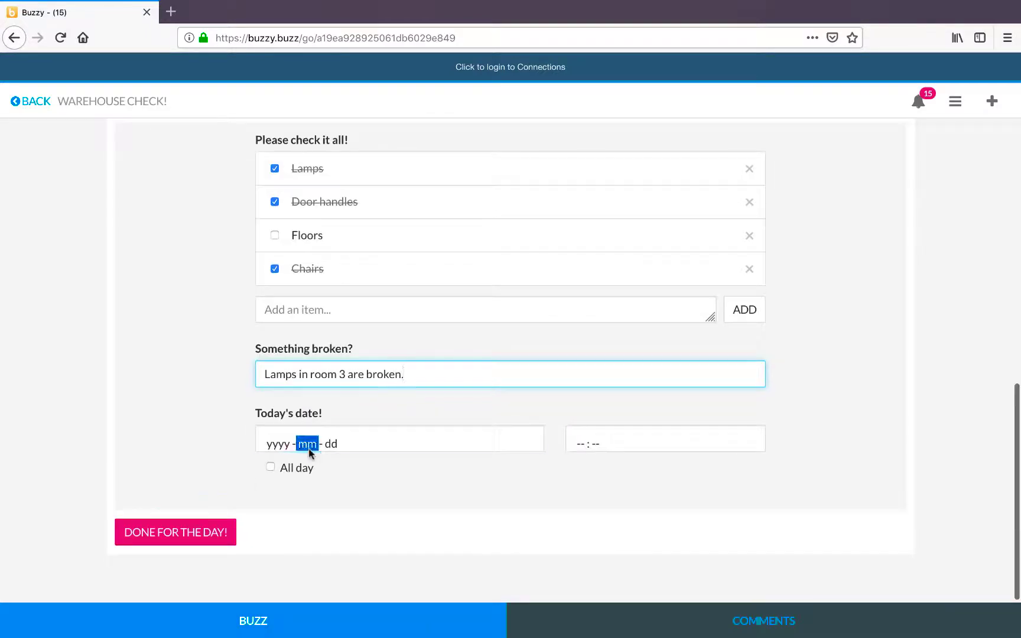
left_click(329, 575)
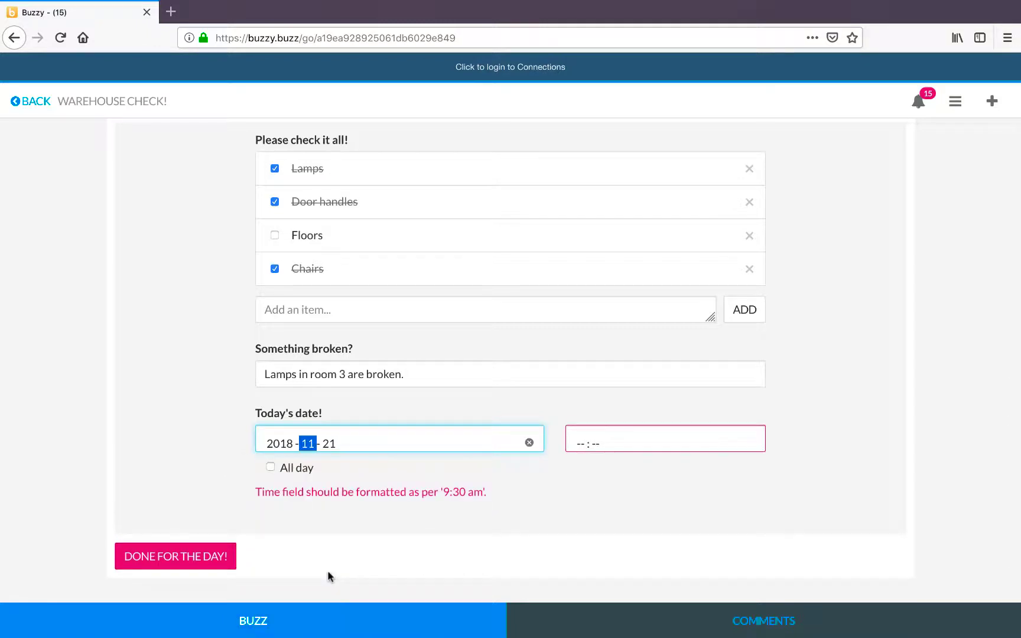
left_click(578, 443)
type("0930")
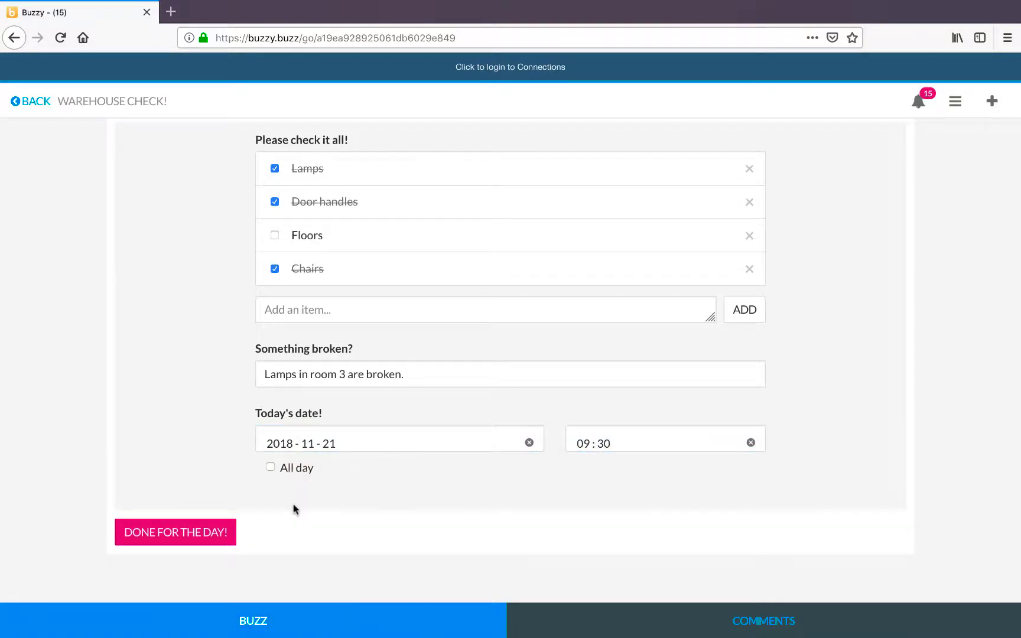
Submit the Warehouse 1 form, then open the submitted entry's details to review them and close them
left_click(184, 536)
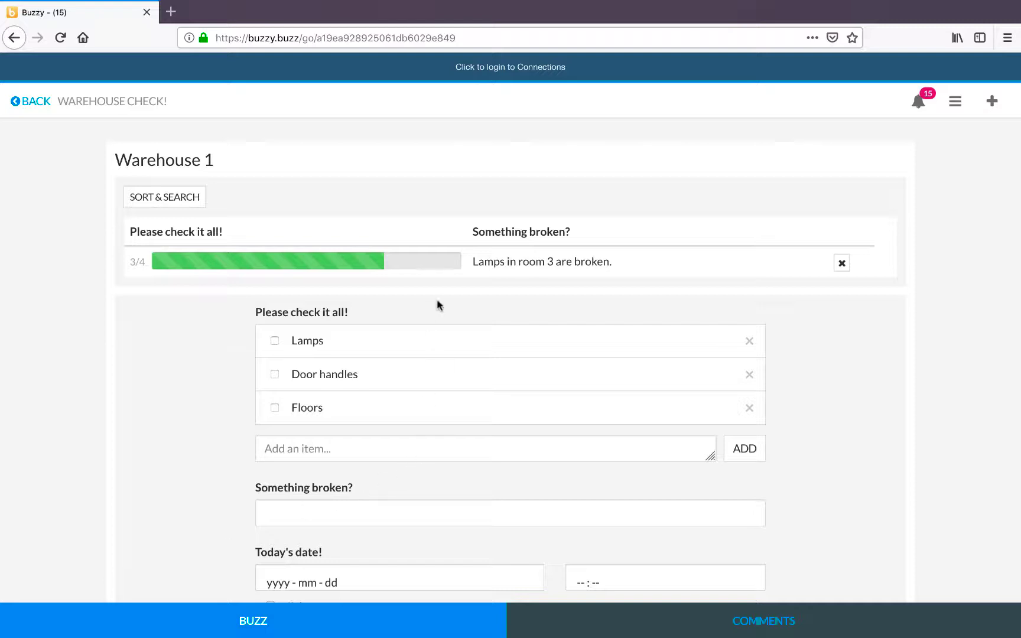
left_click(463, 269)
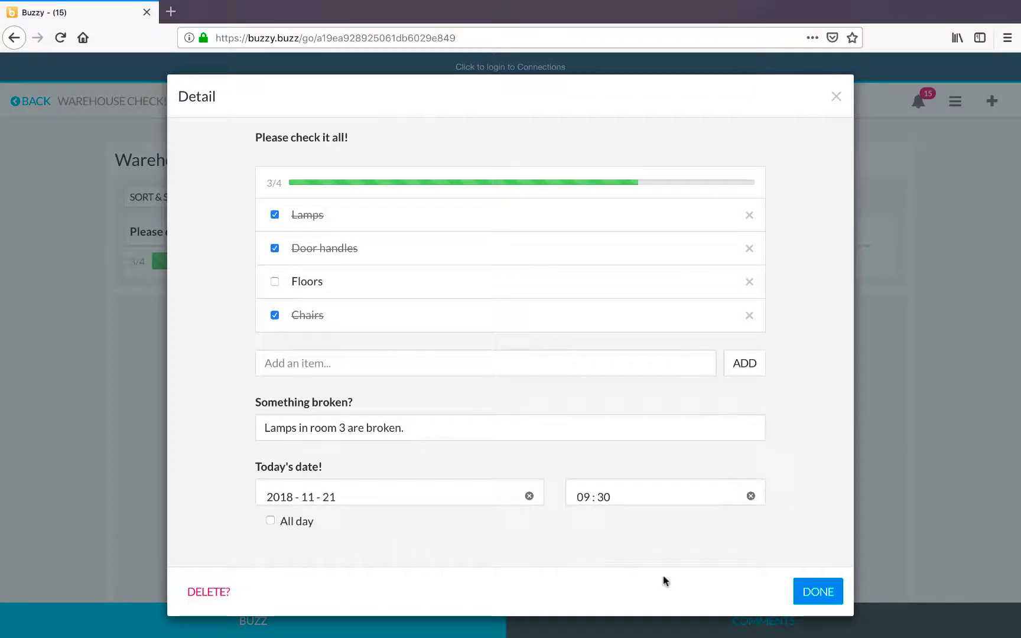
left_click(803, 593)
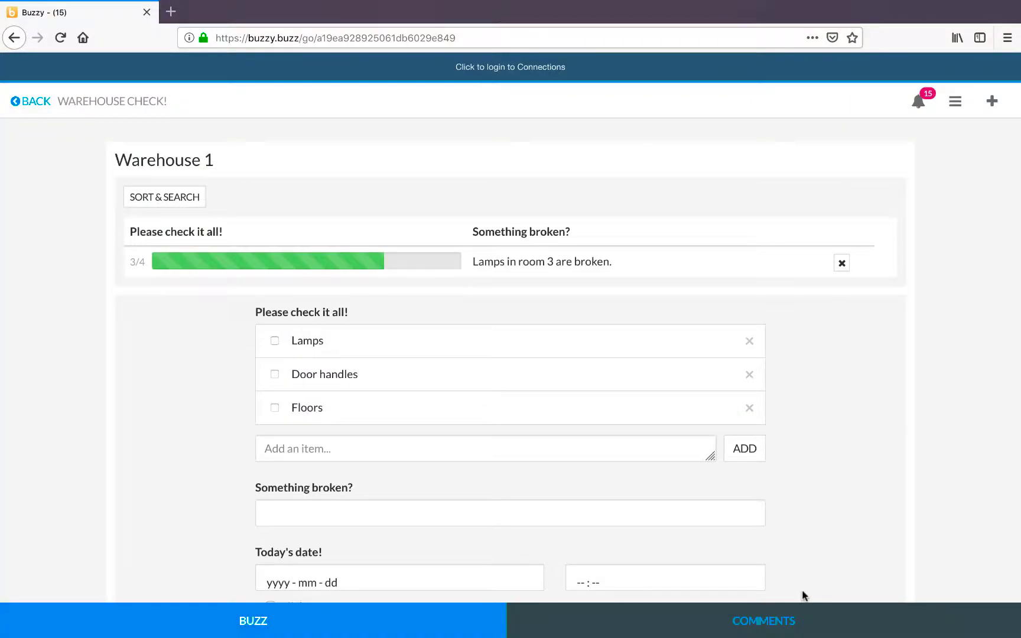